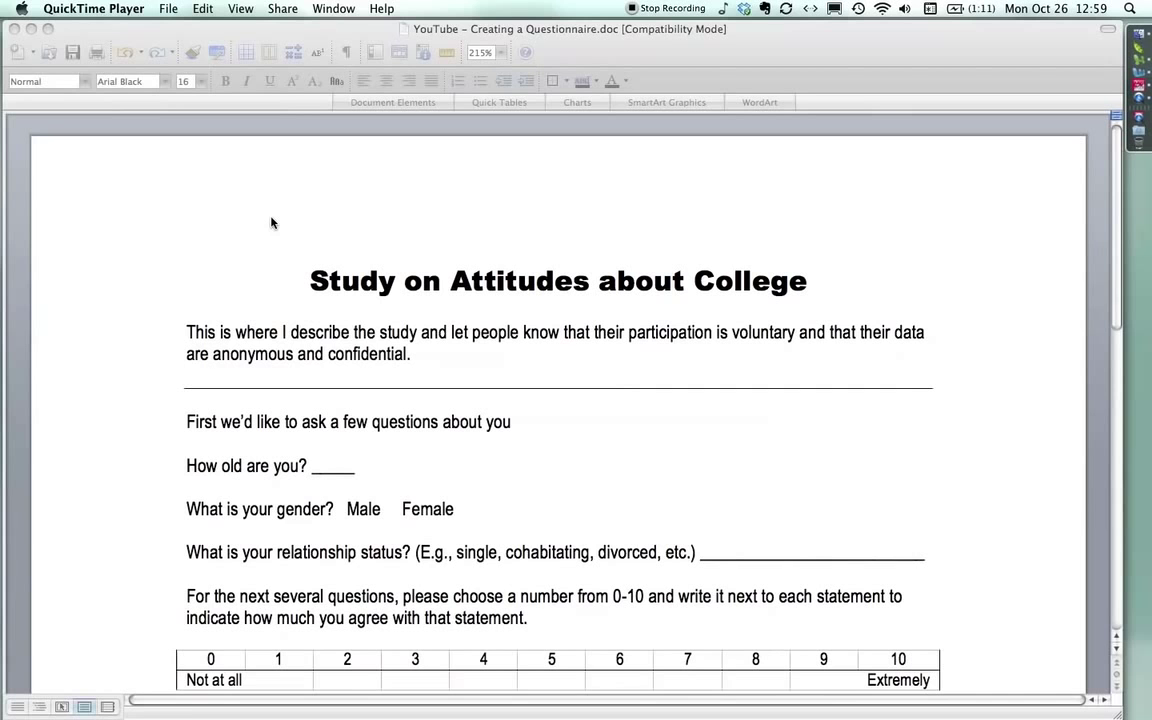
Bring the Word 'Study on Attitudes about College' questionnaire to the front.
click(339, 211)
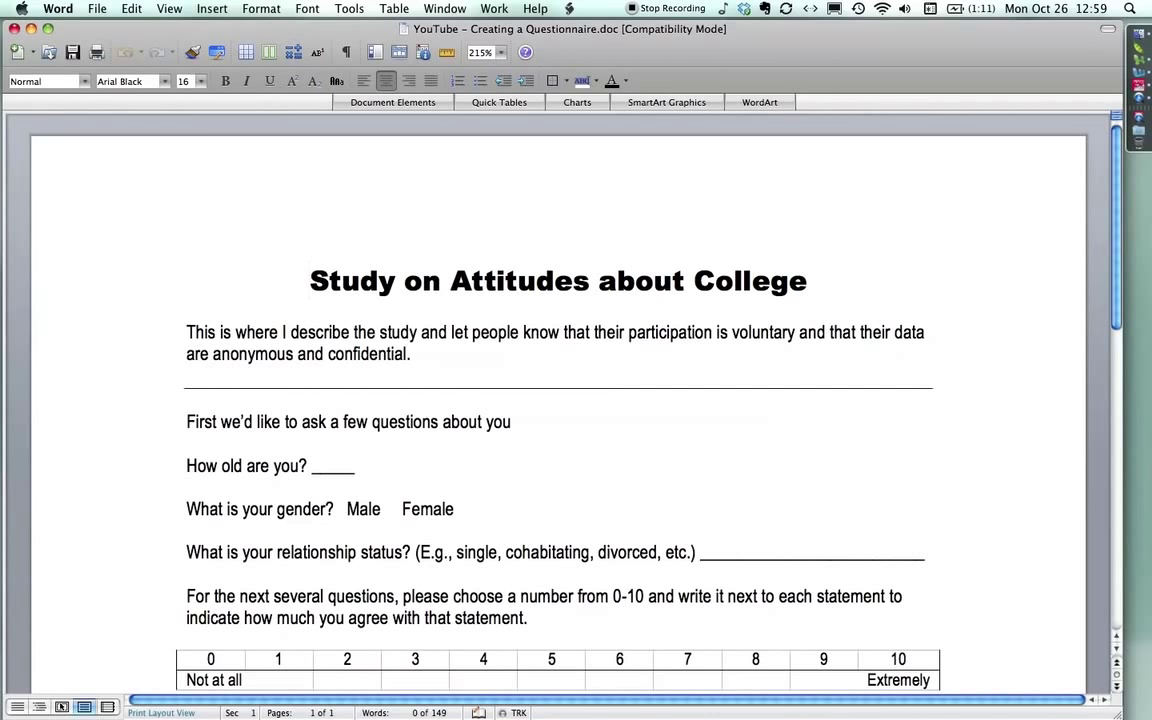
click(130, 287)
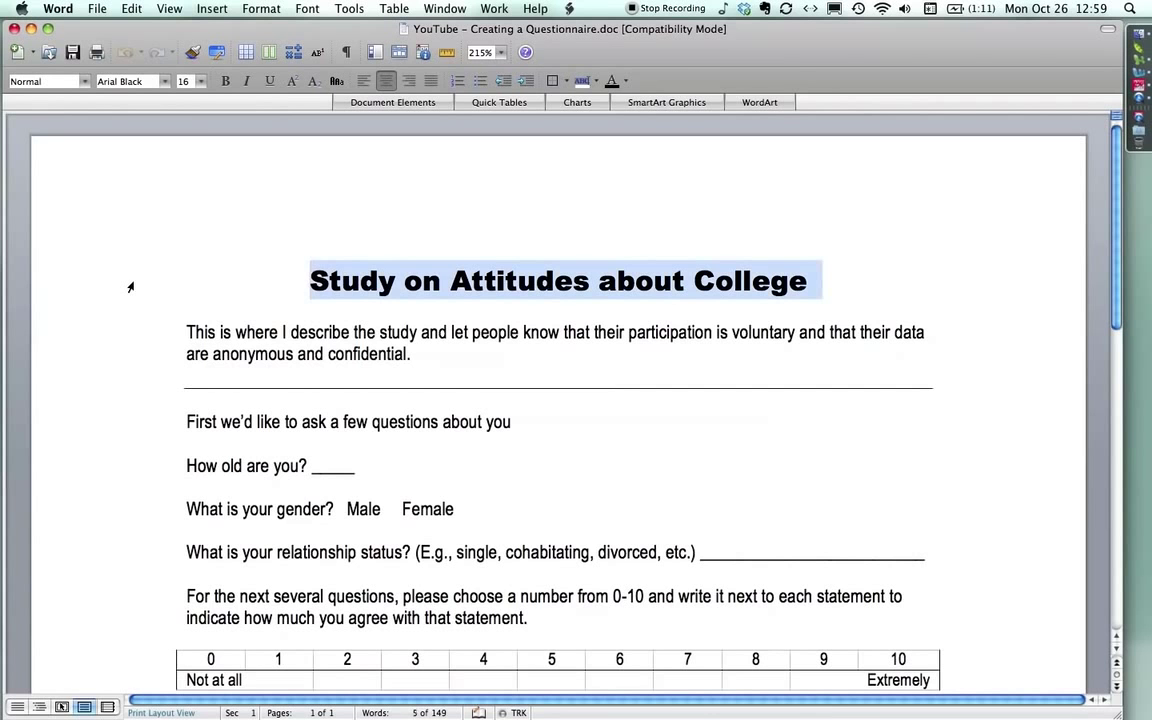
key(Right)
key(Right)
scroll(690, 264, down, 3)
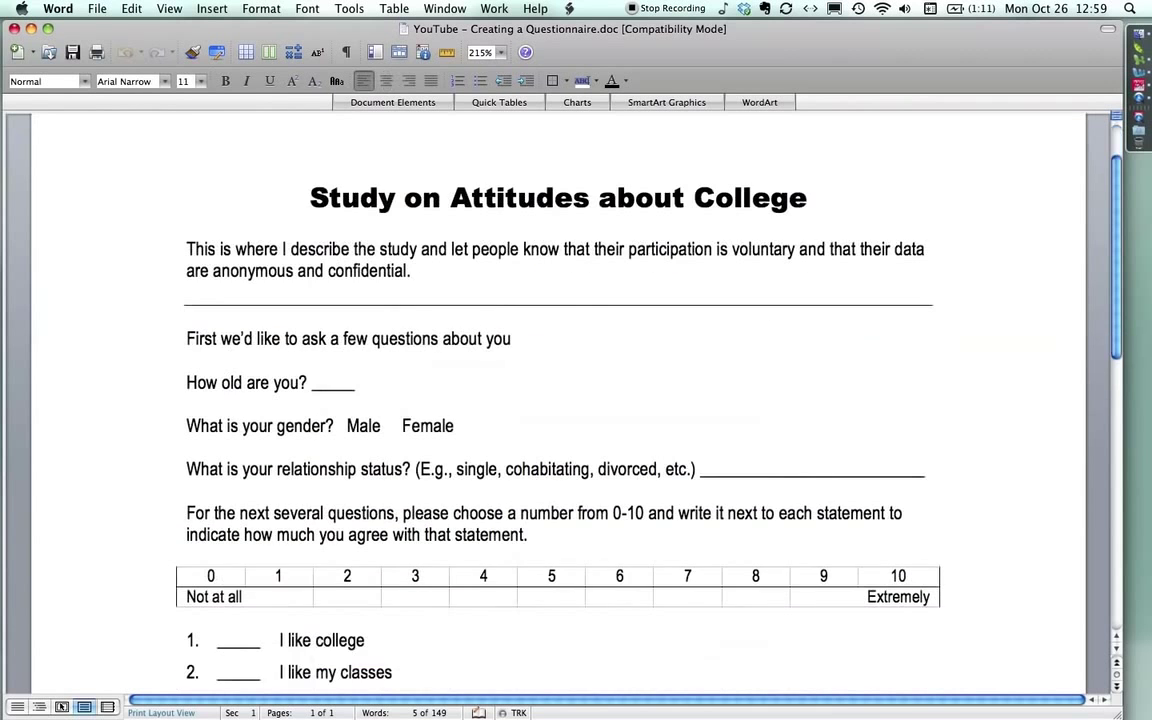
scroll(154, 260, down, 4)
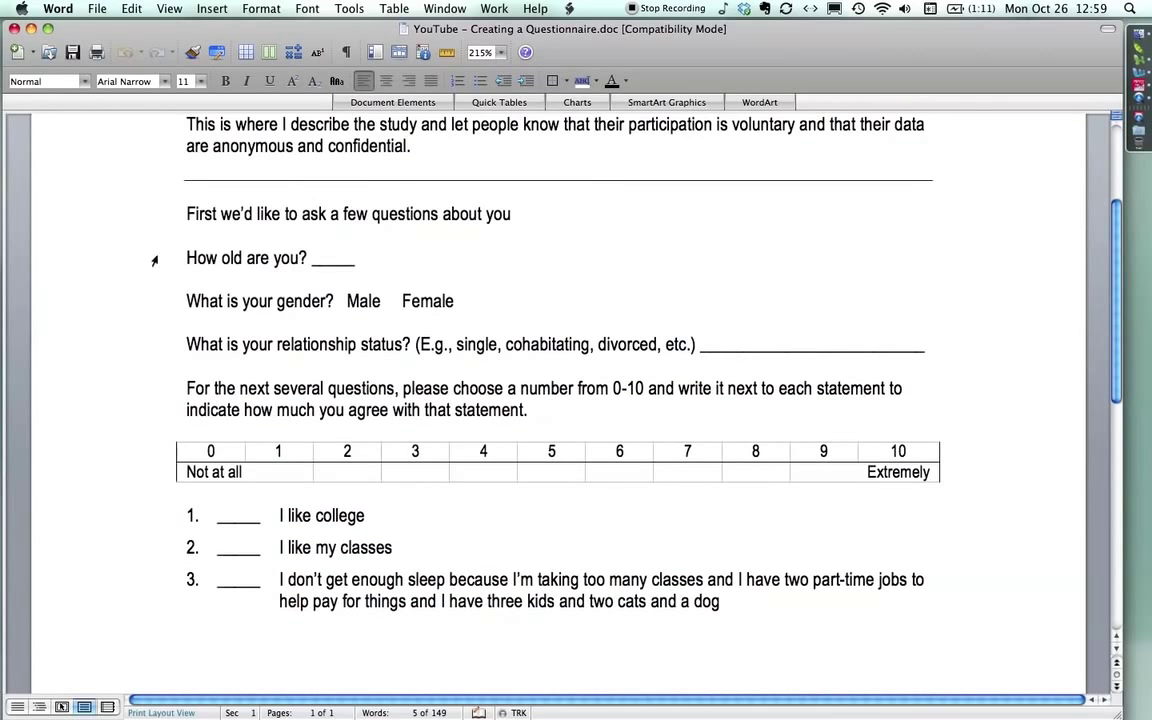
click(68, 258)
click(70, 302)
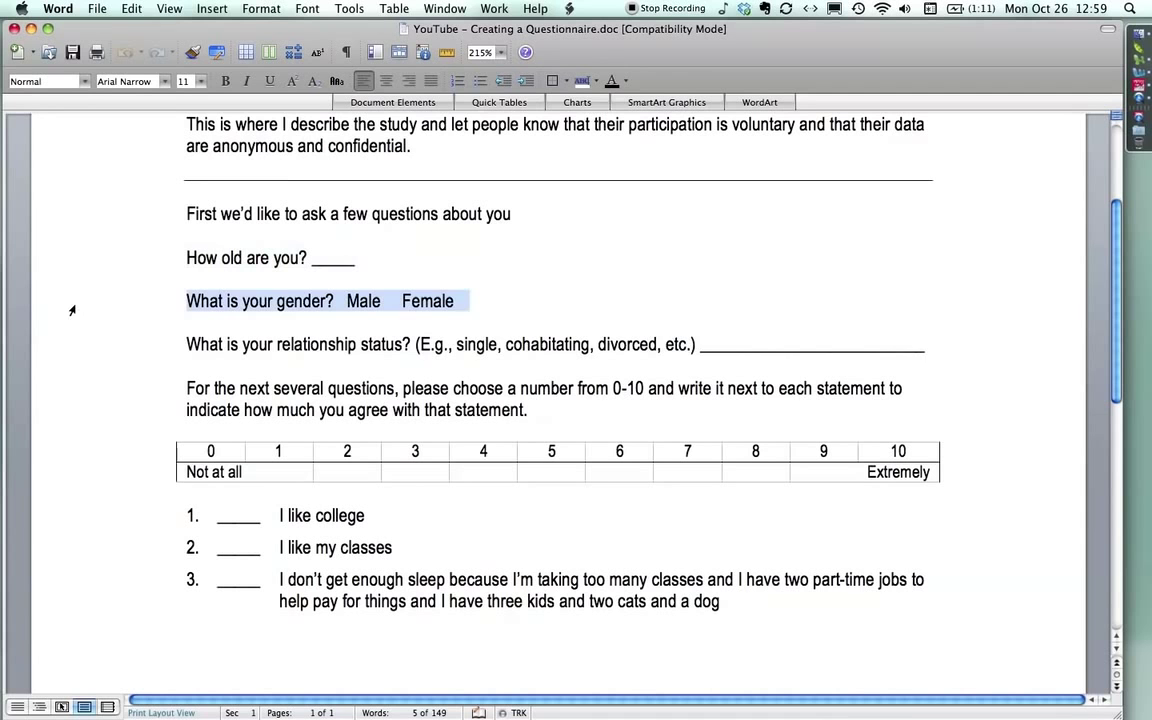
click(77, 346)
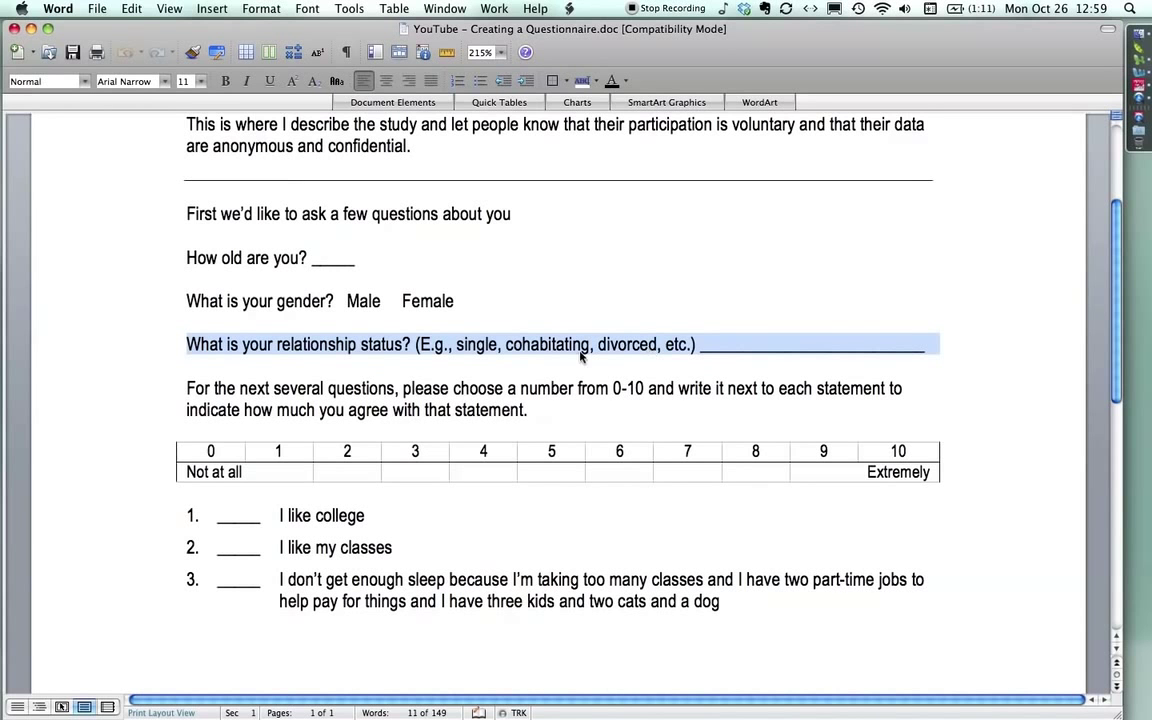
click(91, 261)
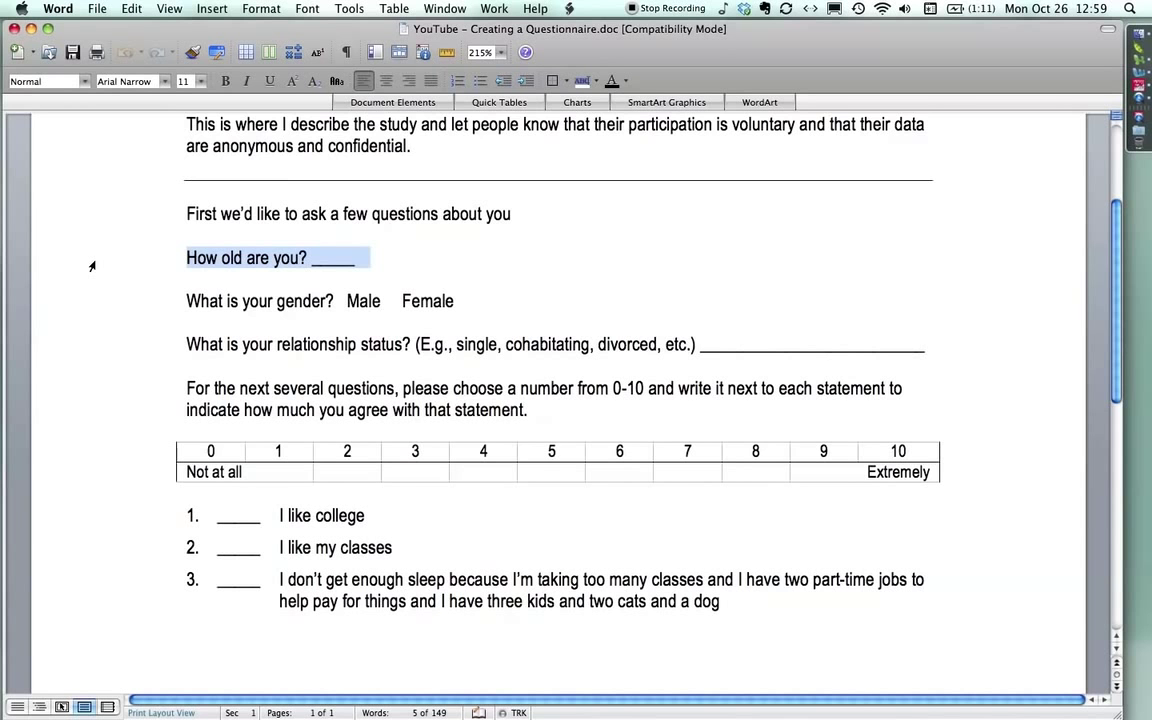
scroll(91, 265, down, 4)
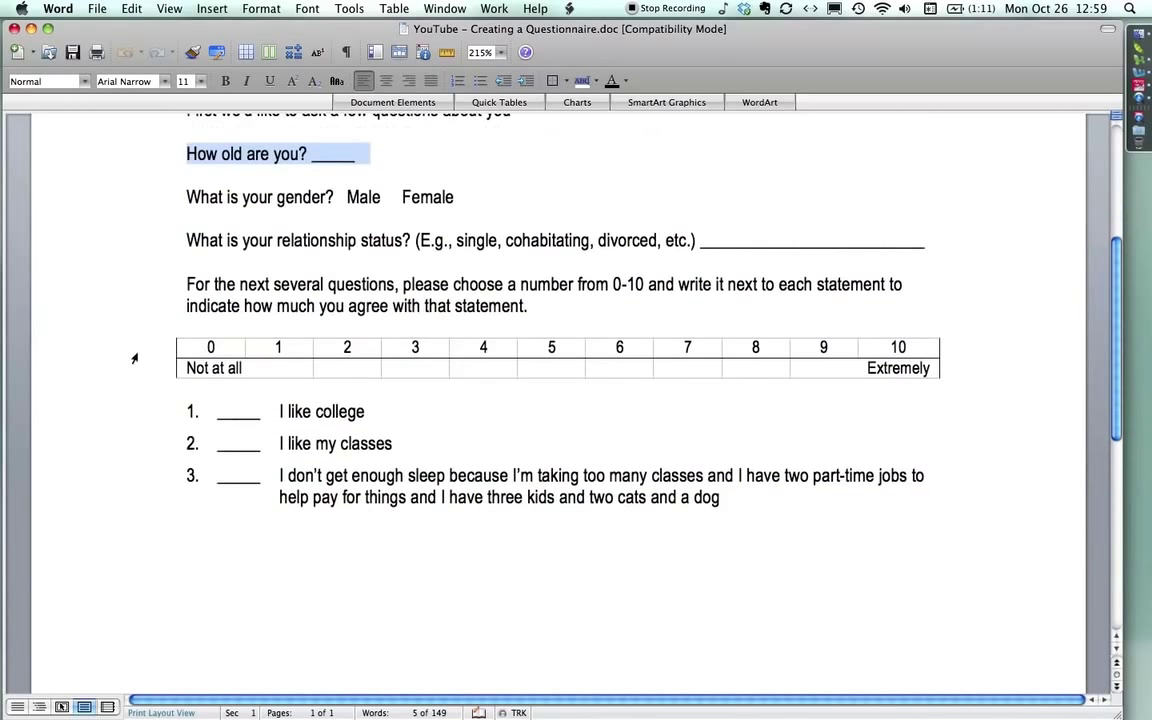
drag(127, 421, 134, 494)
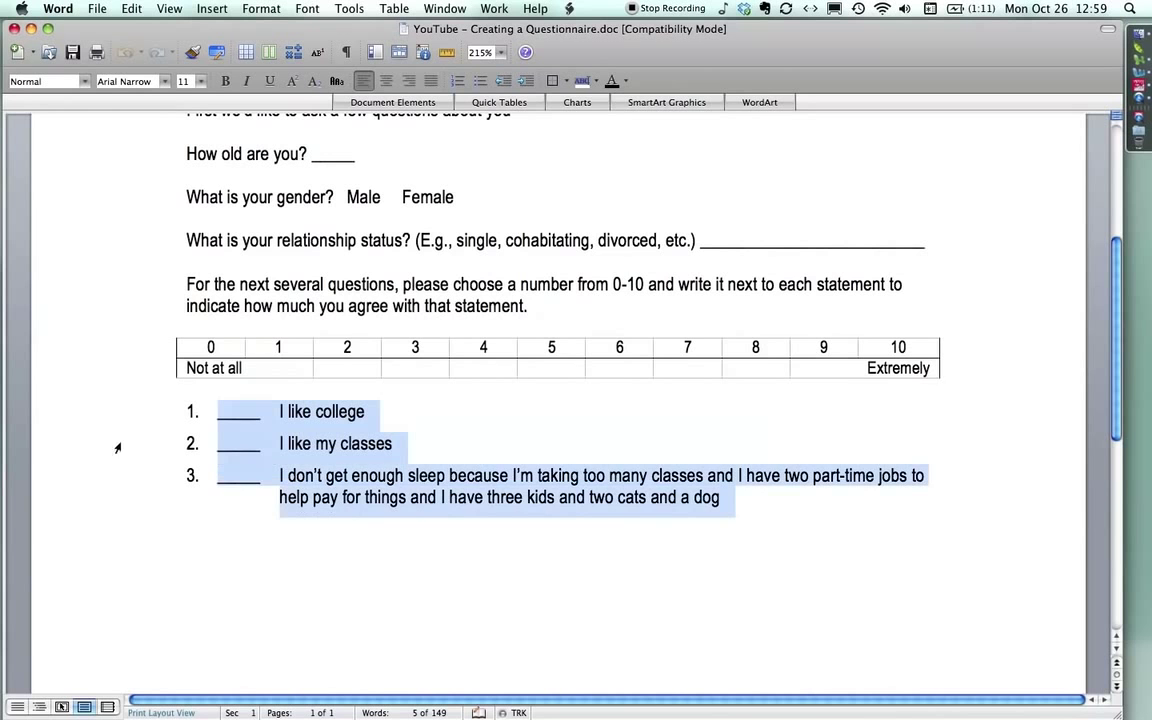
drag(88, 350, 88, 368)
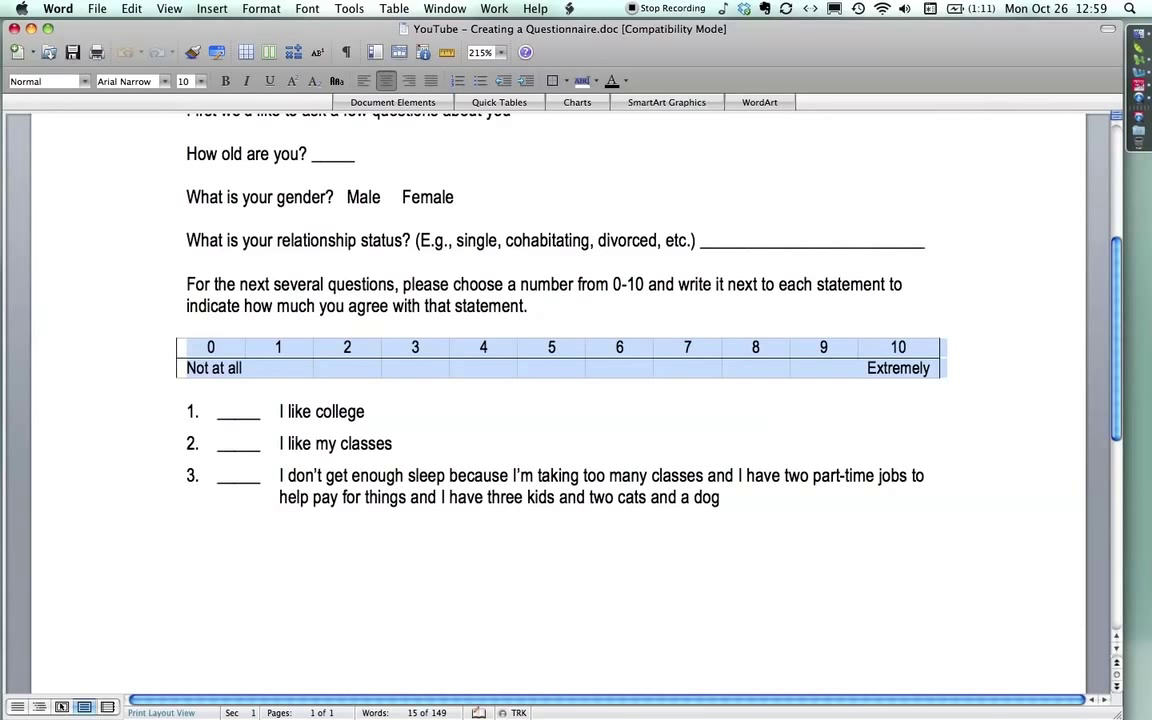
scroll(159, 330, up, 2)
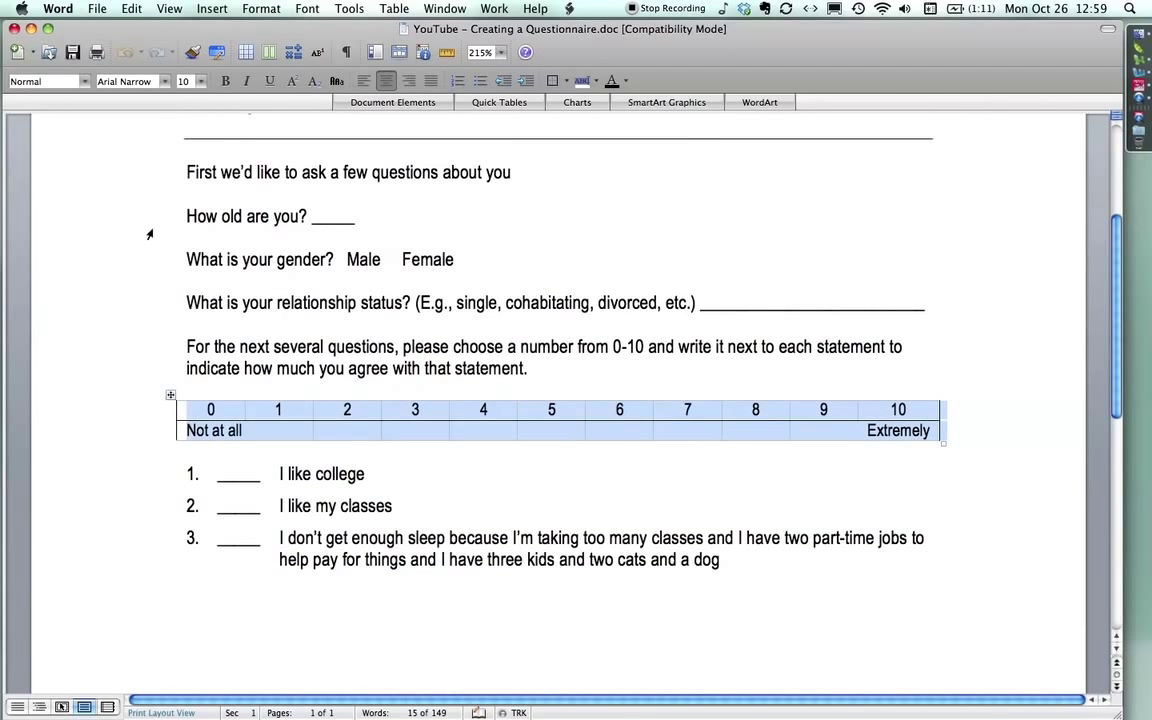
drag(120, 208, 128, 562)
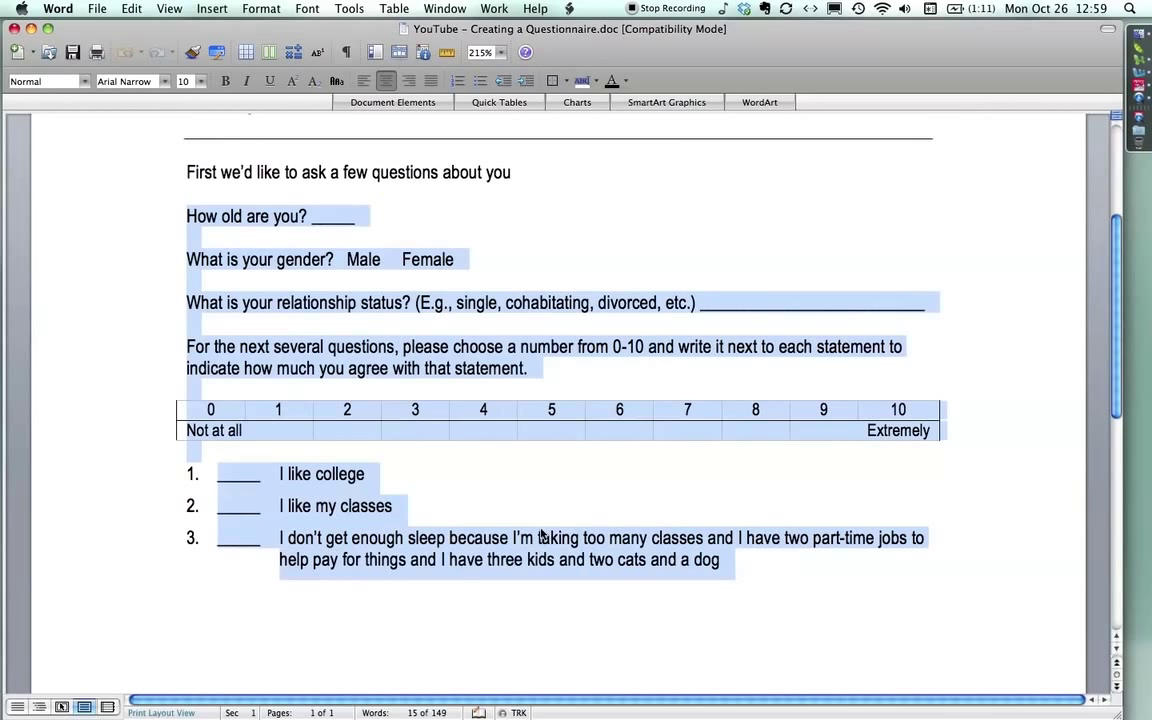
click(470, 506)
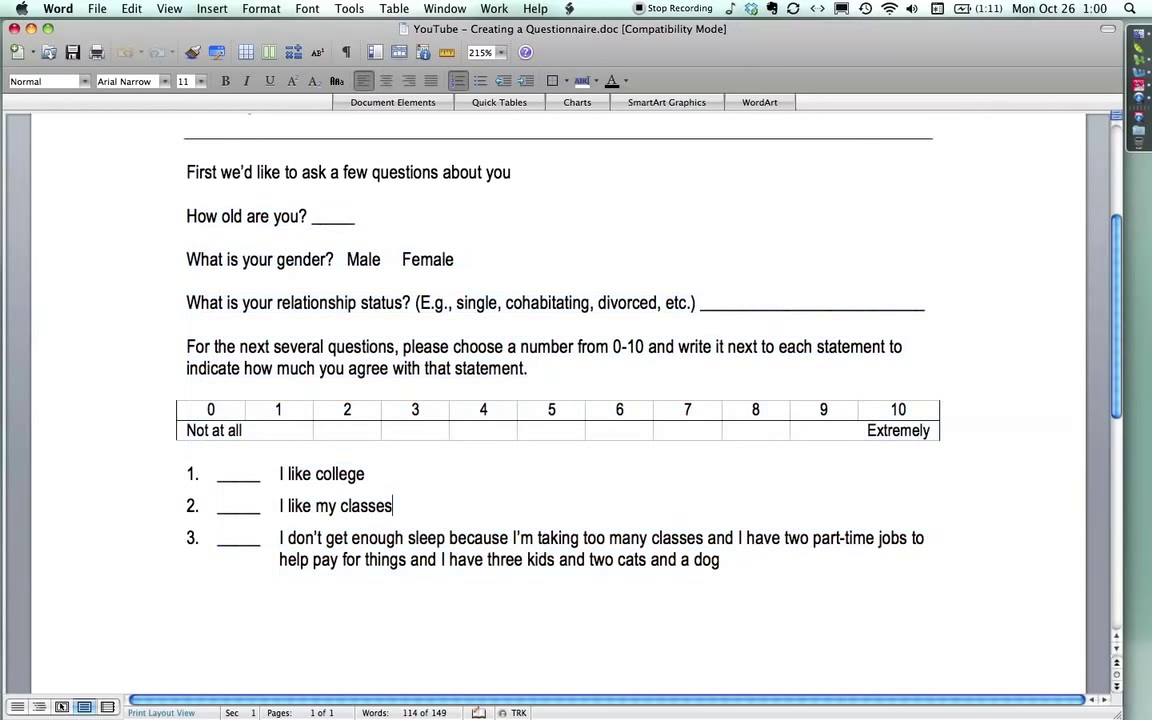
Switch to the blank Excel workbook 'Creating a Data Entry Form in Excel for SPSS'.
key(super+Tab)
key(super+Tab)
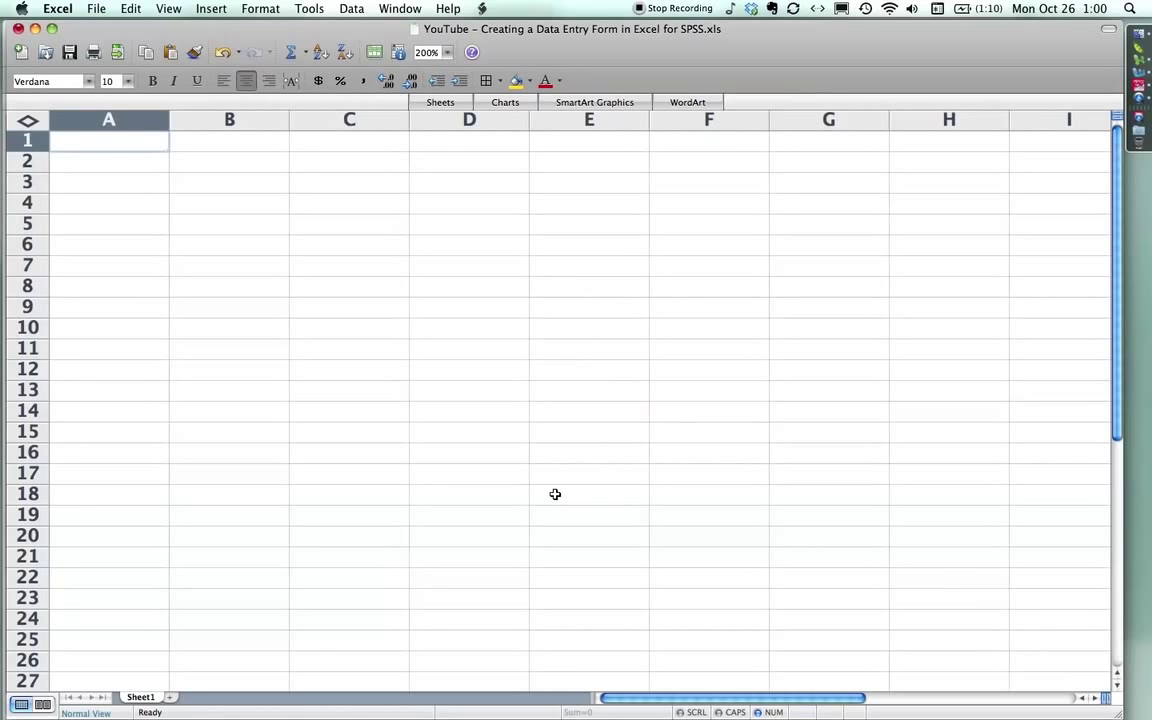
Enter the header ID in A1 and centre-align text across the whole sheet.
text(ID)
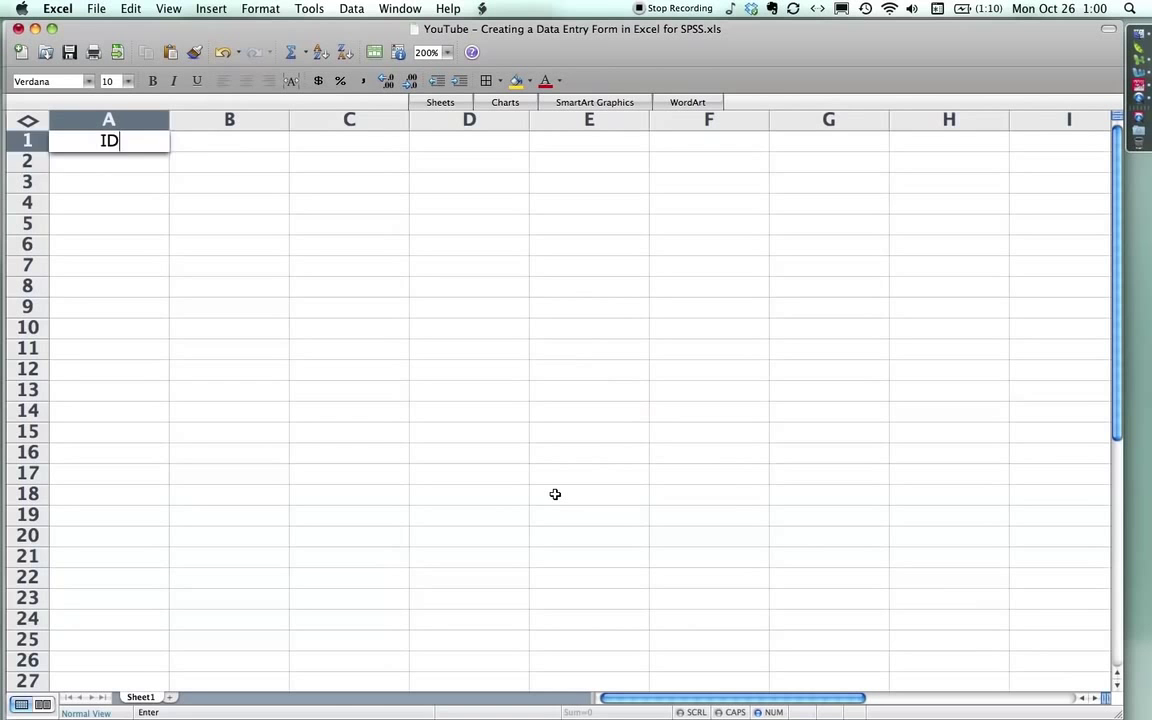
key(Return)
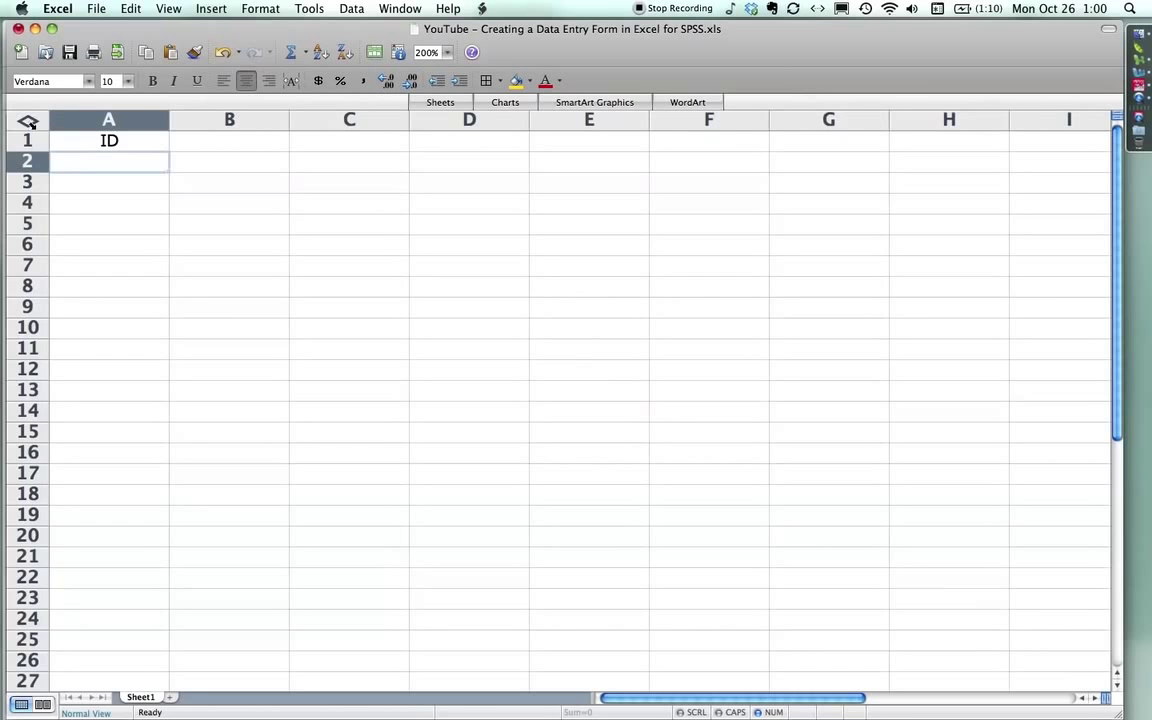
click(31, 121)
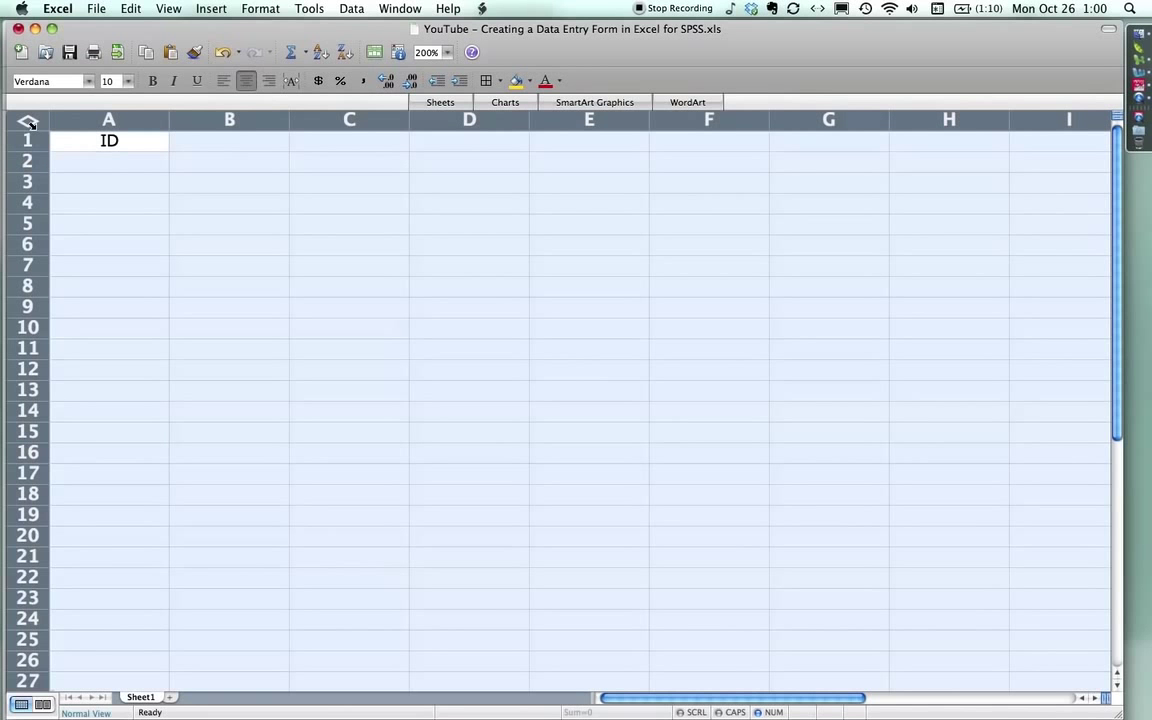
click(224, 82)
click(248, 84)
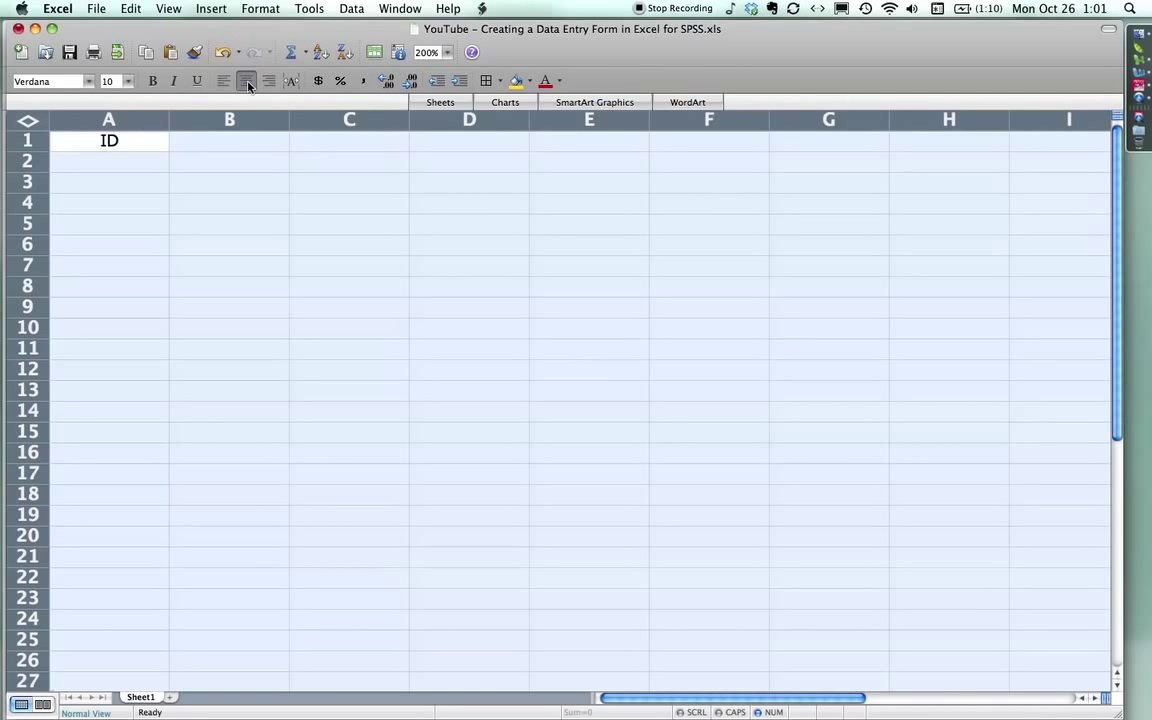
click(97, 141)
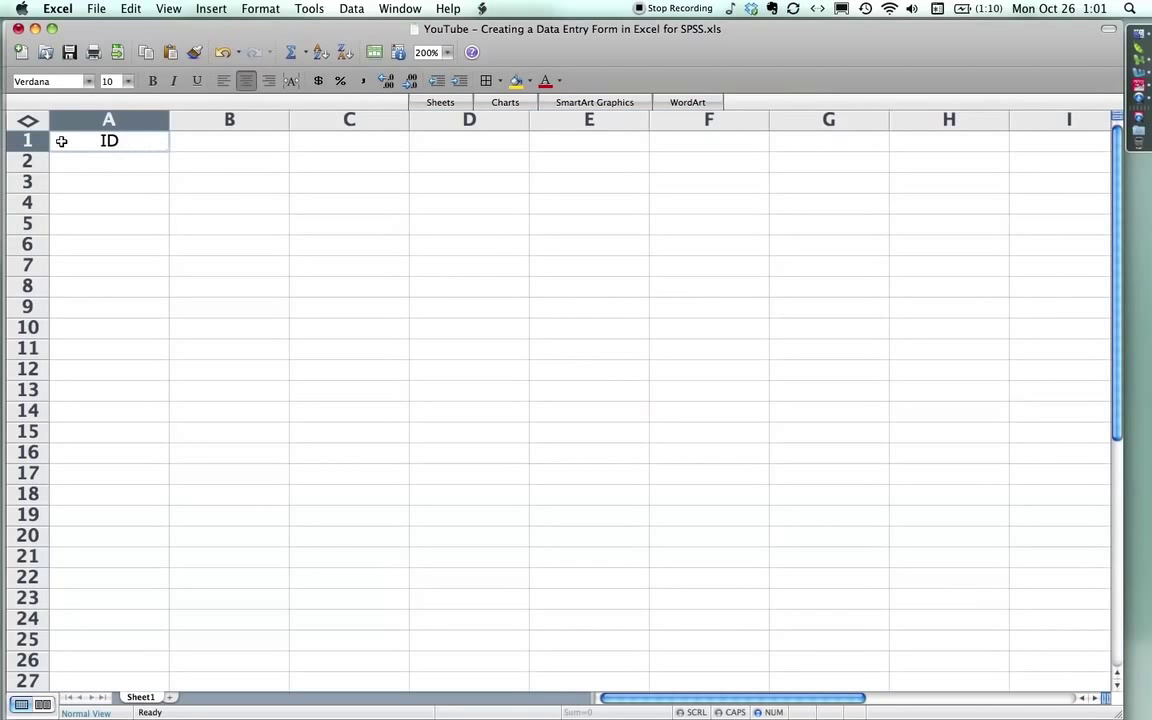
Make the row 1 headers bold.
click(29, 140)
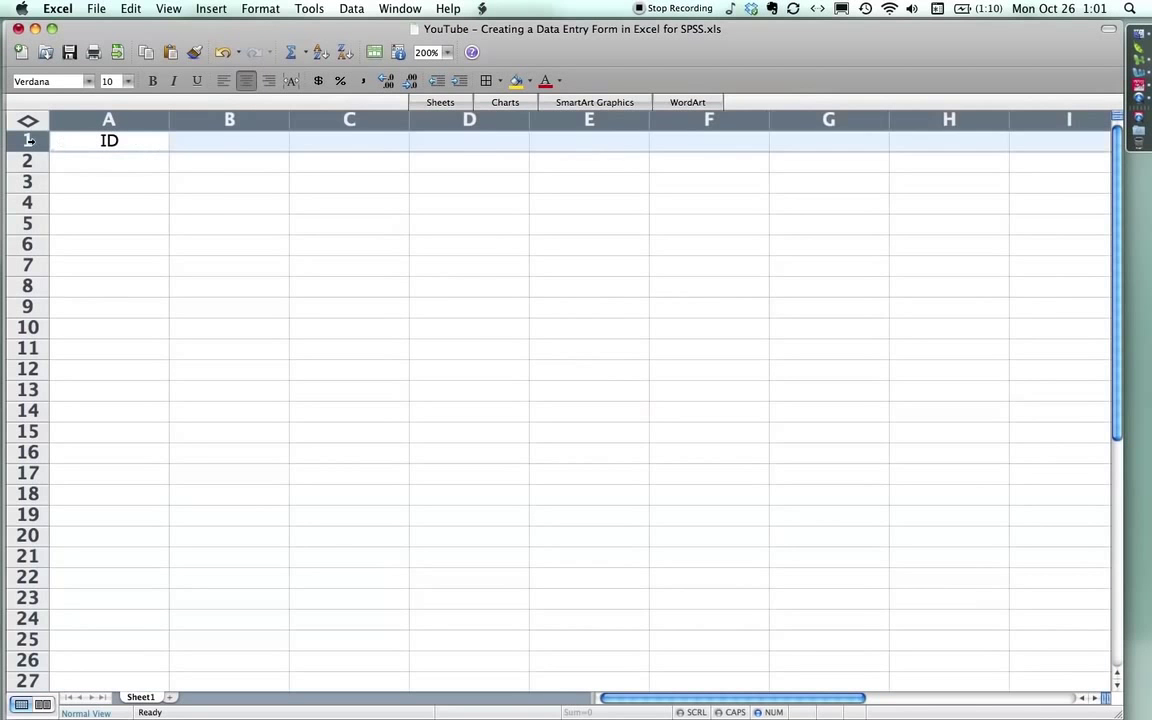
click(153, 81)
click(122, 140)
click(197, 143)
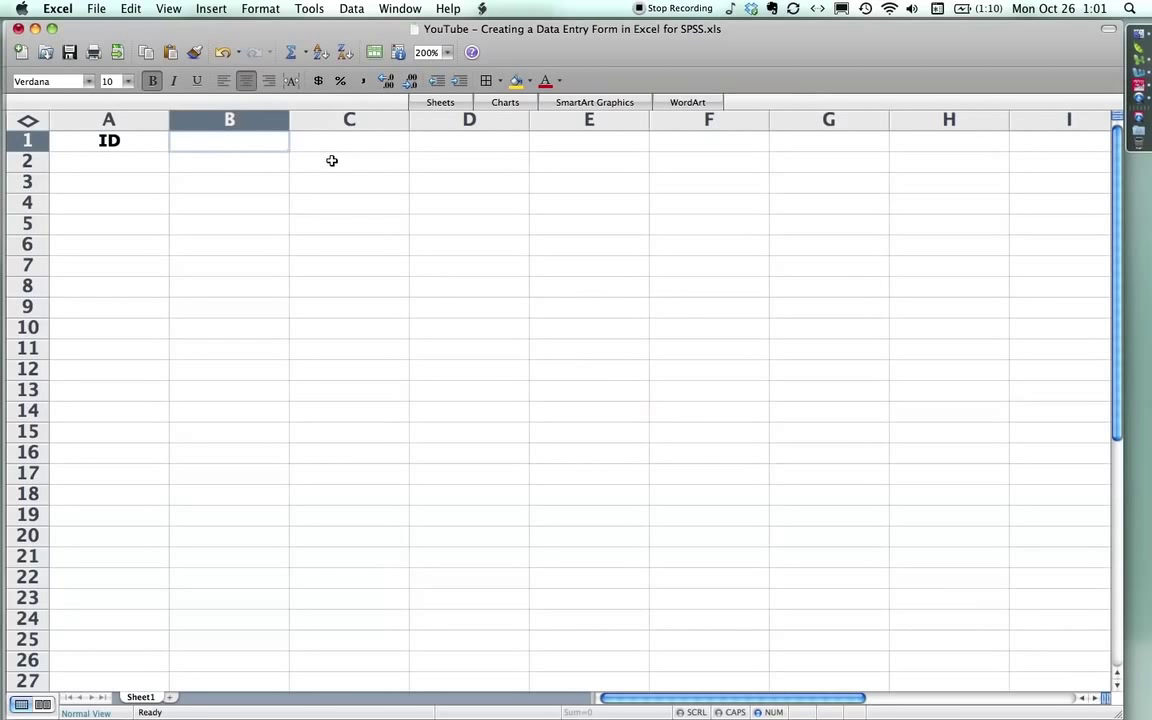
key(super+Tab)
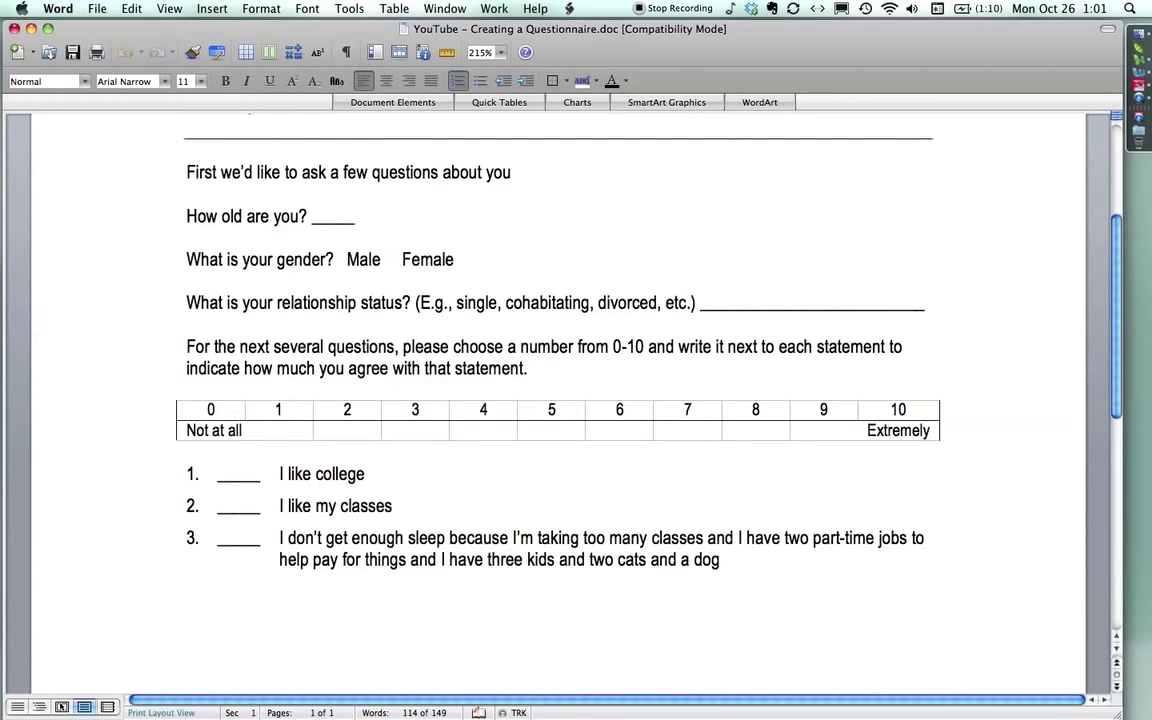
scroll(558, 400, up, 5)
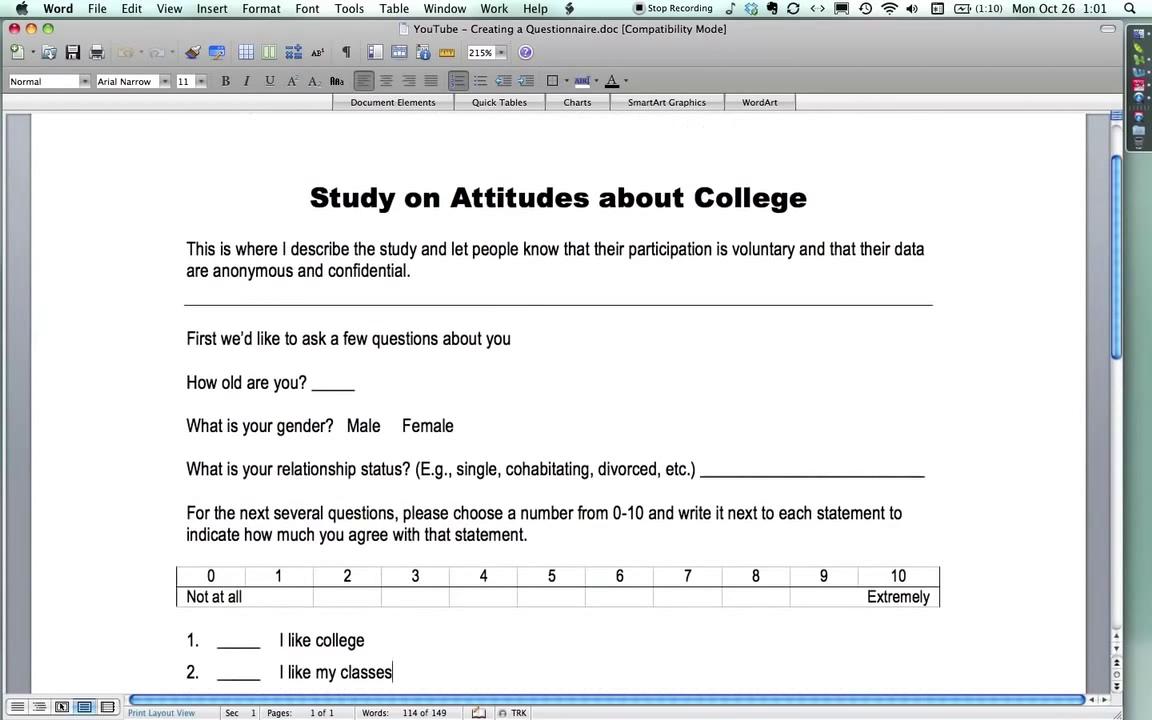
scroll(558, 400, down, 2)
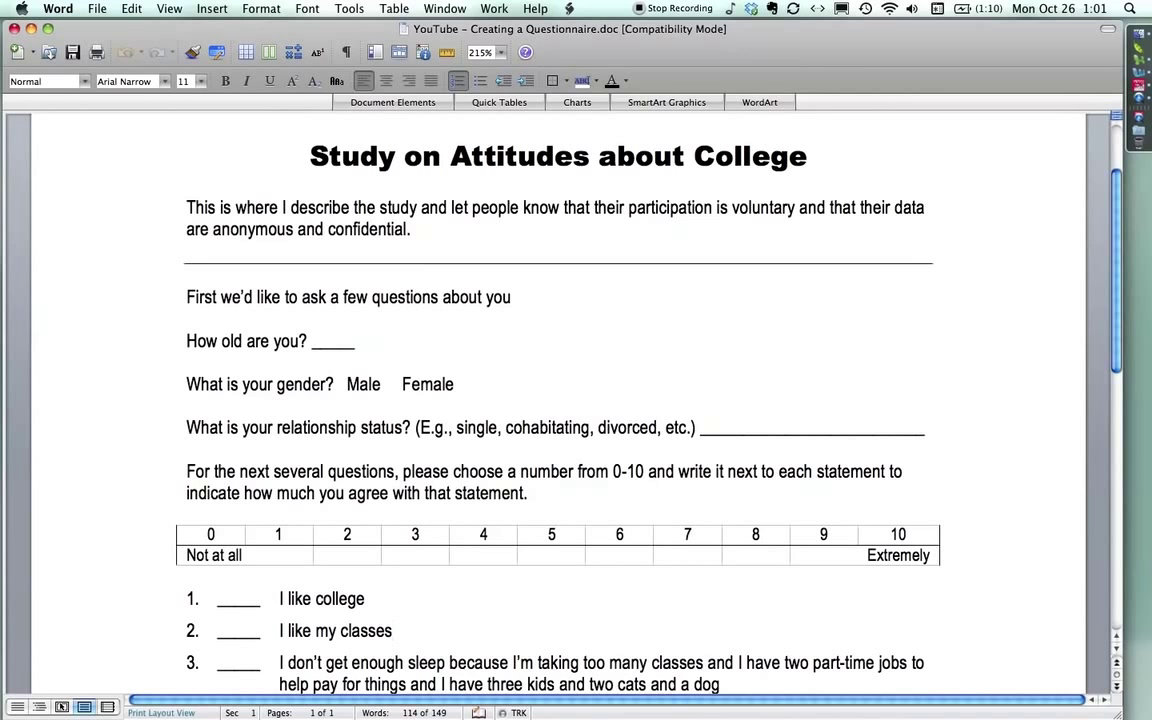
click(126, 343)
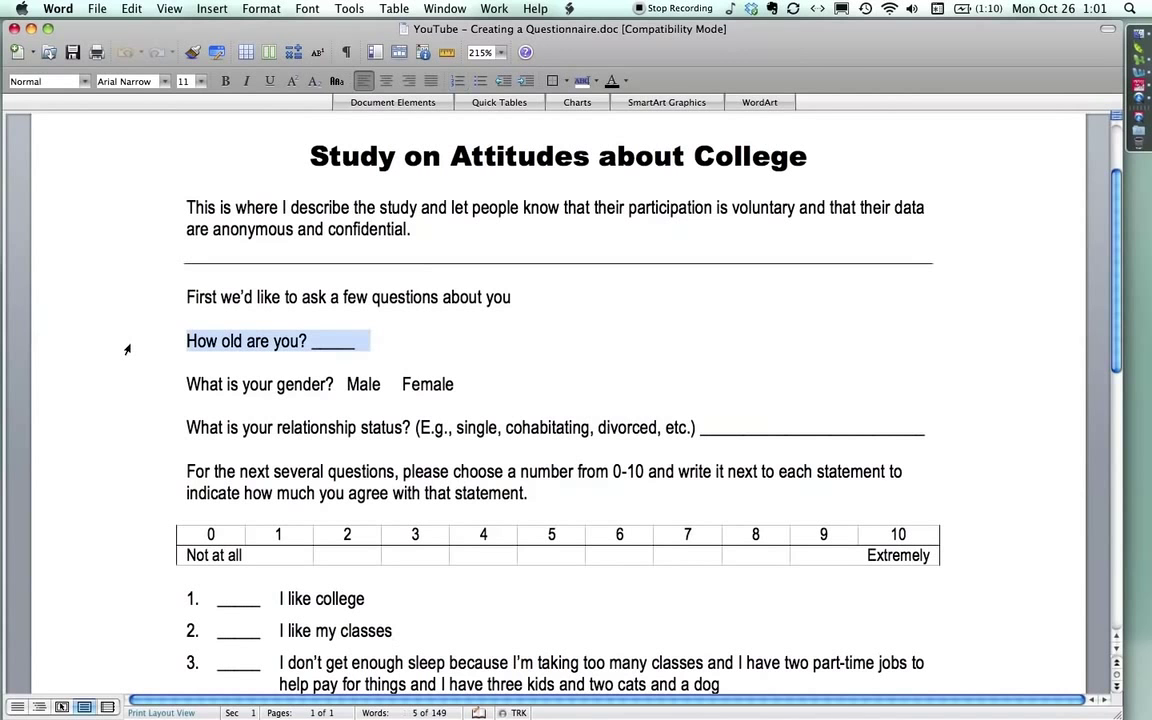
Enter the header Age in B1, then return to the Word questionnaire.
key(super+Tab)
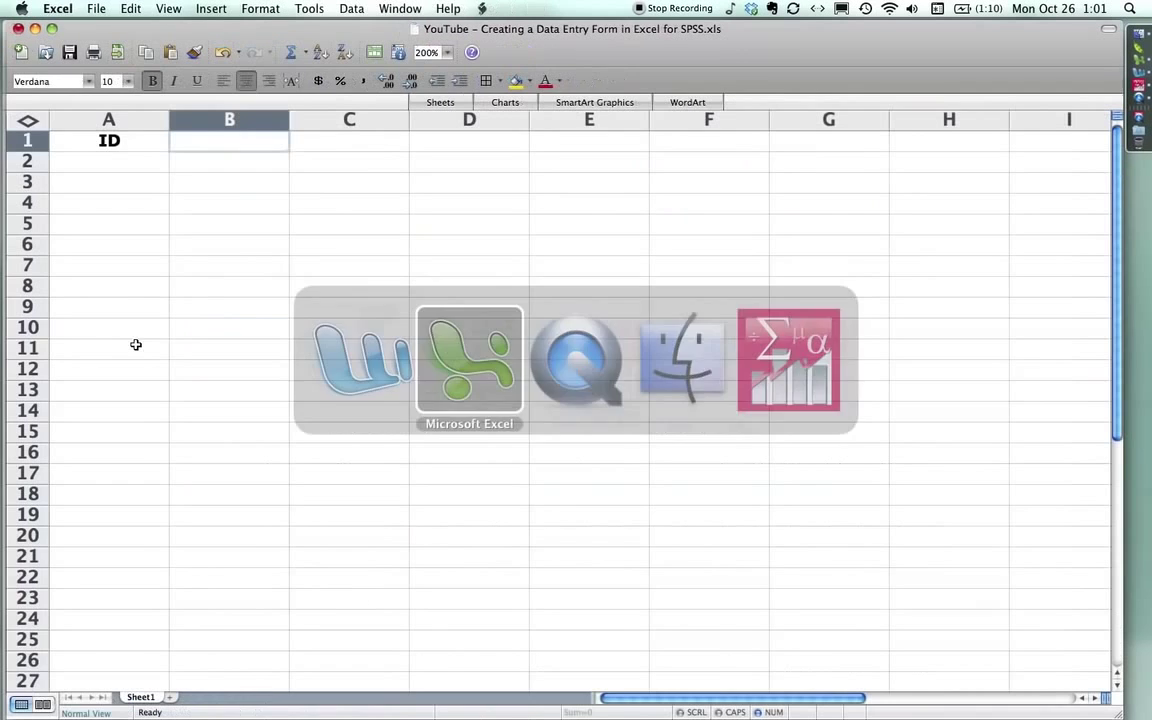
text(Age)
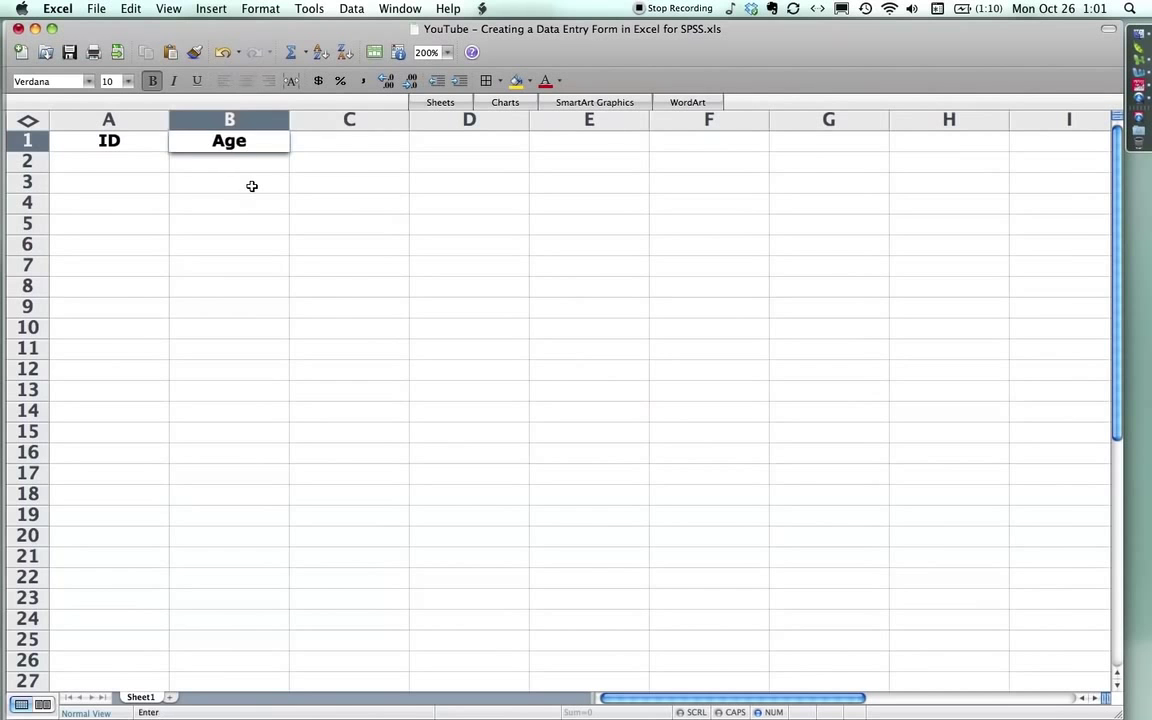
key(Tab)
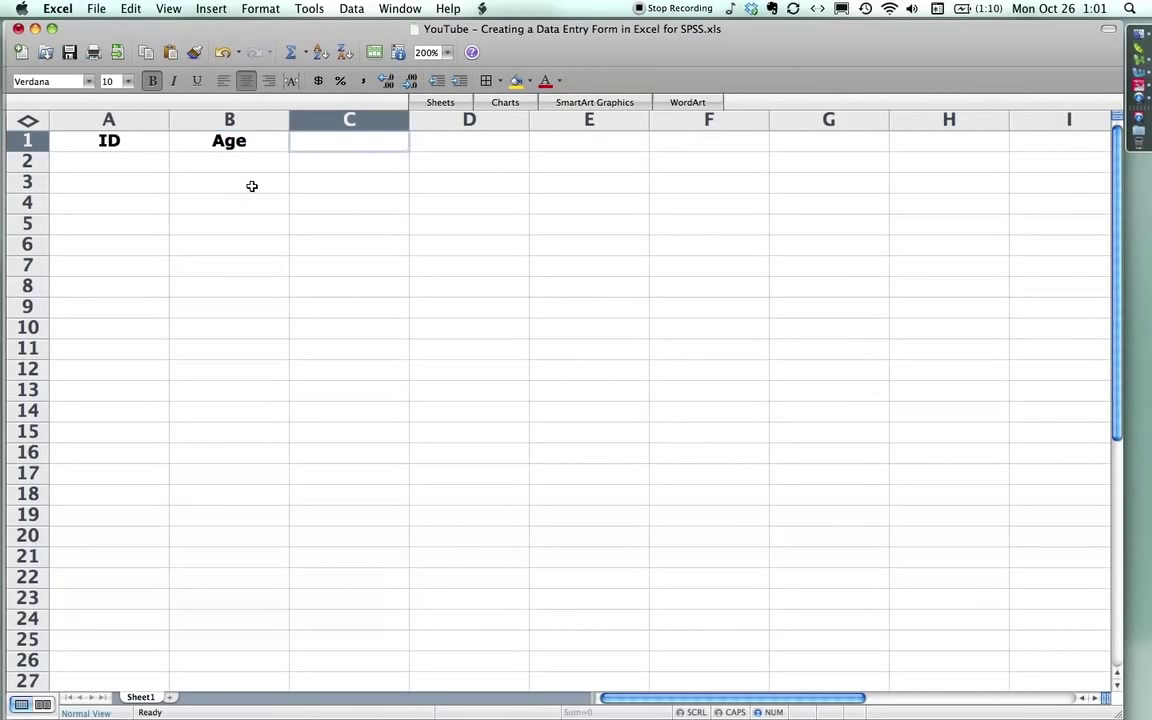
key(super+Tab)
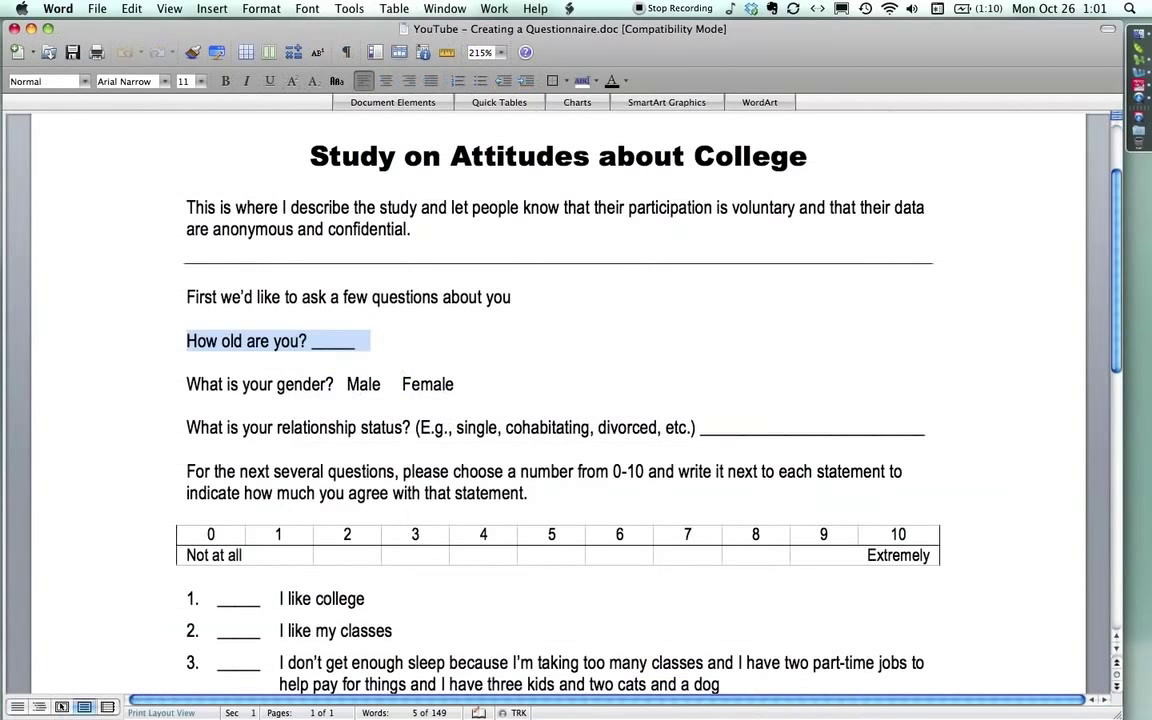
Review the Female/Male gender question and the three numbered statements, then return to Excel.
click(97, 386)
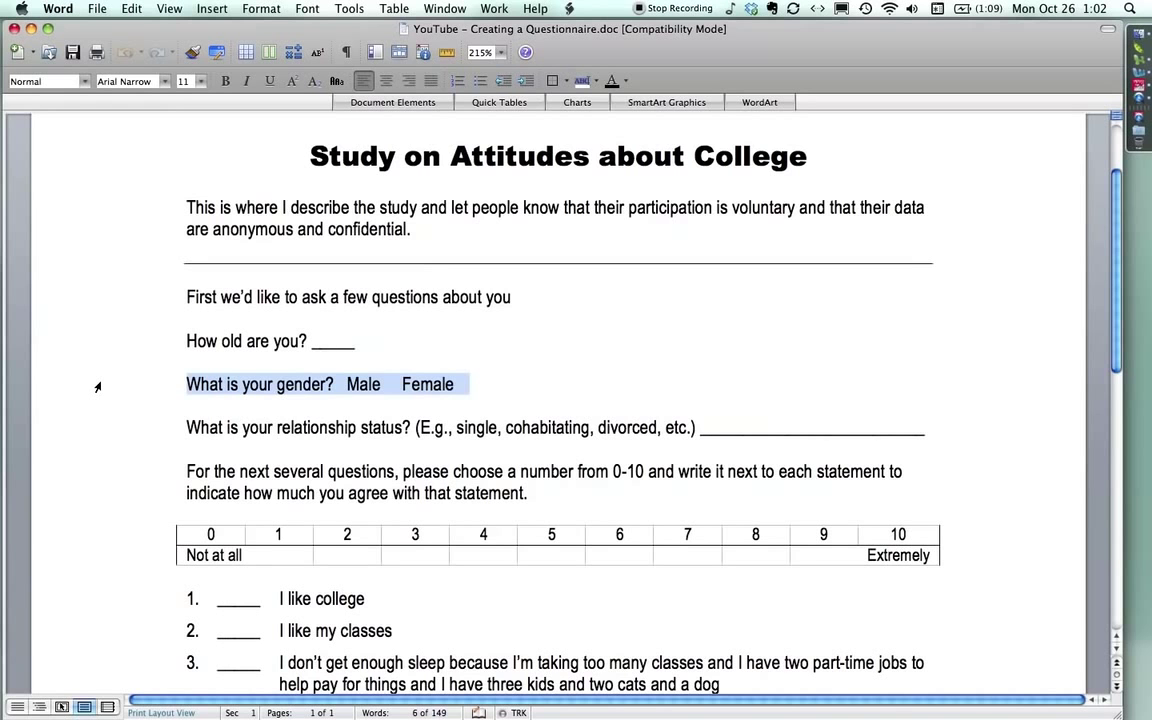
scroll(97, 386, down, 2)
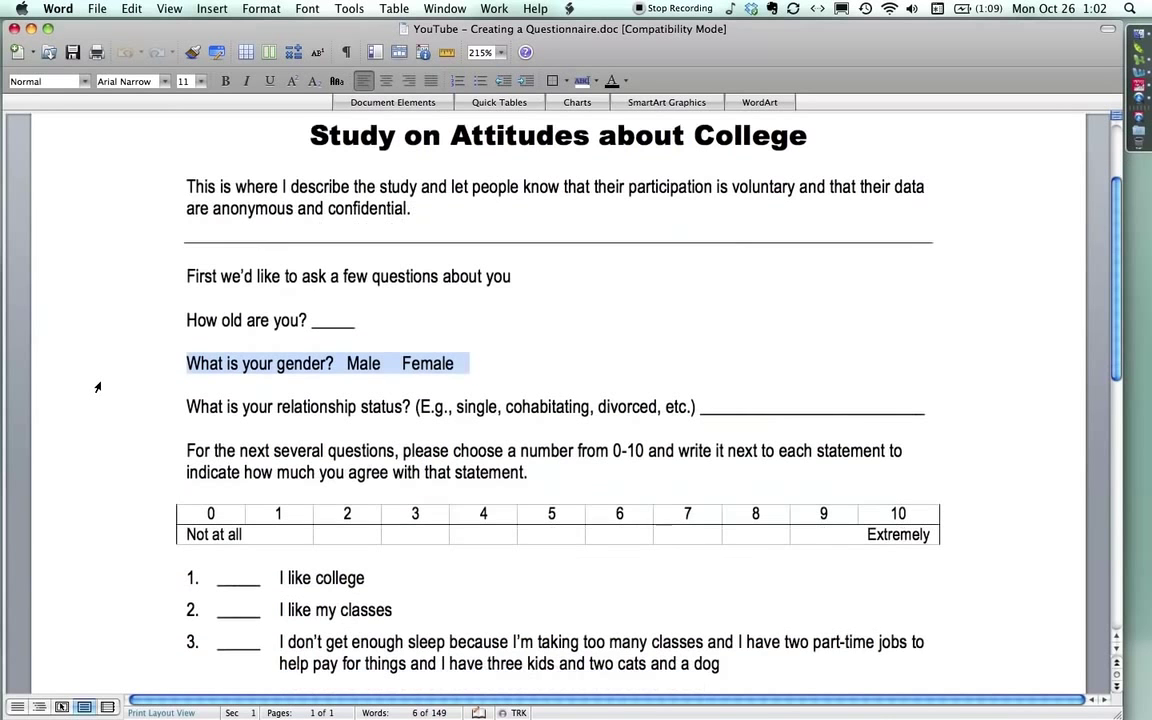
drag(112, 566, 154, 620)
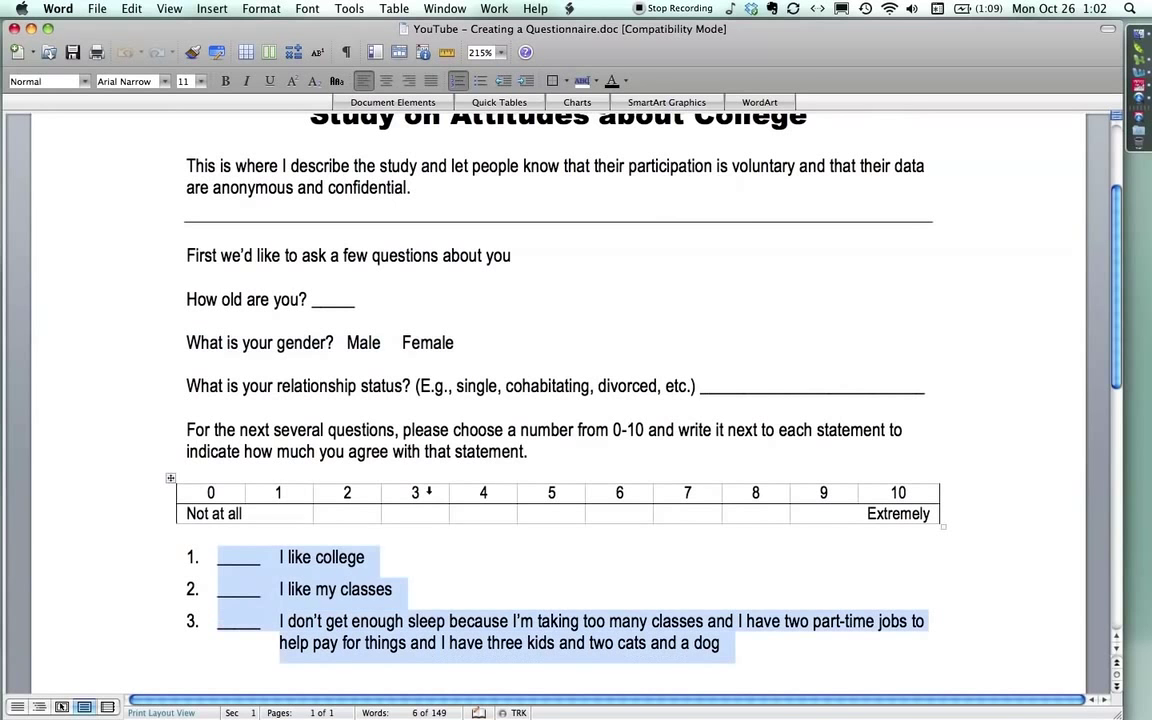
click(455, 342)
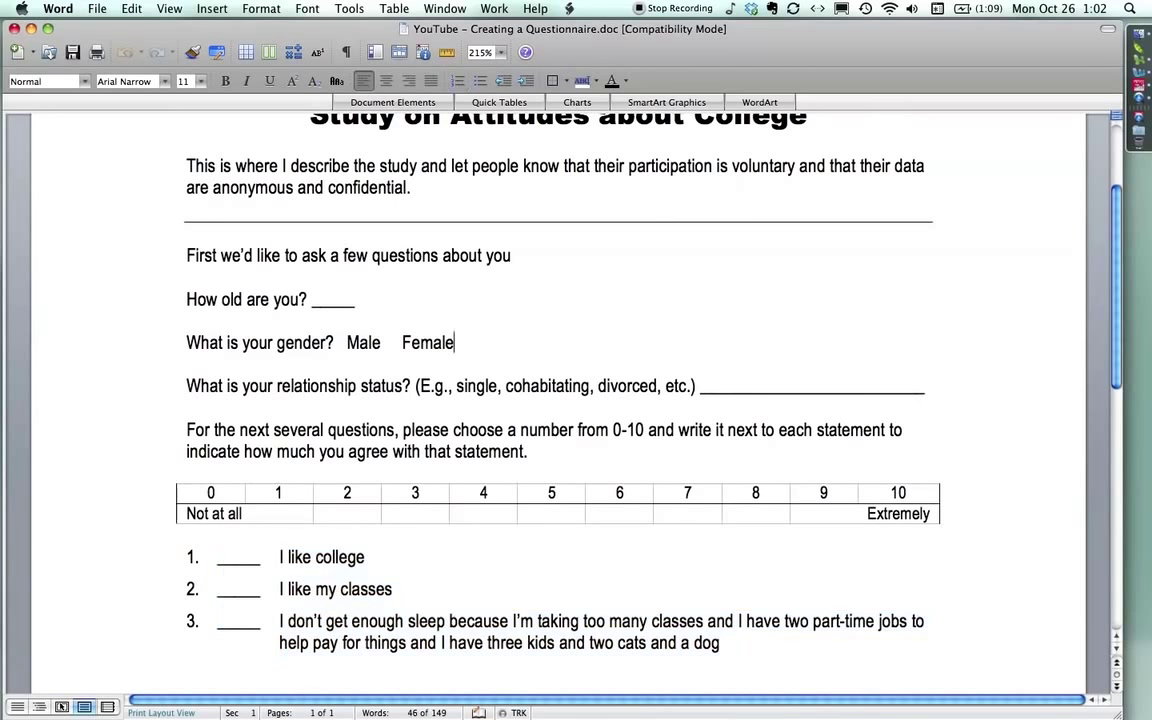
scroll(576, 400, up, 1)
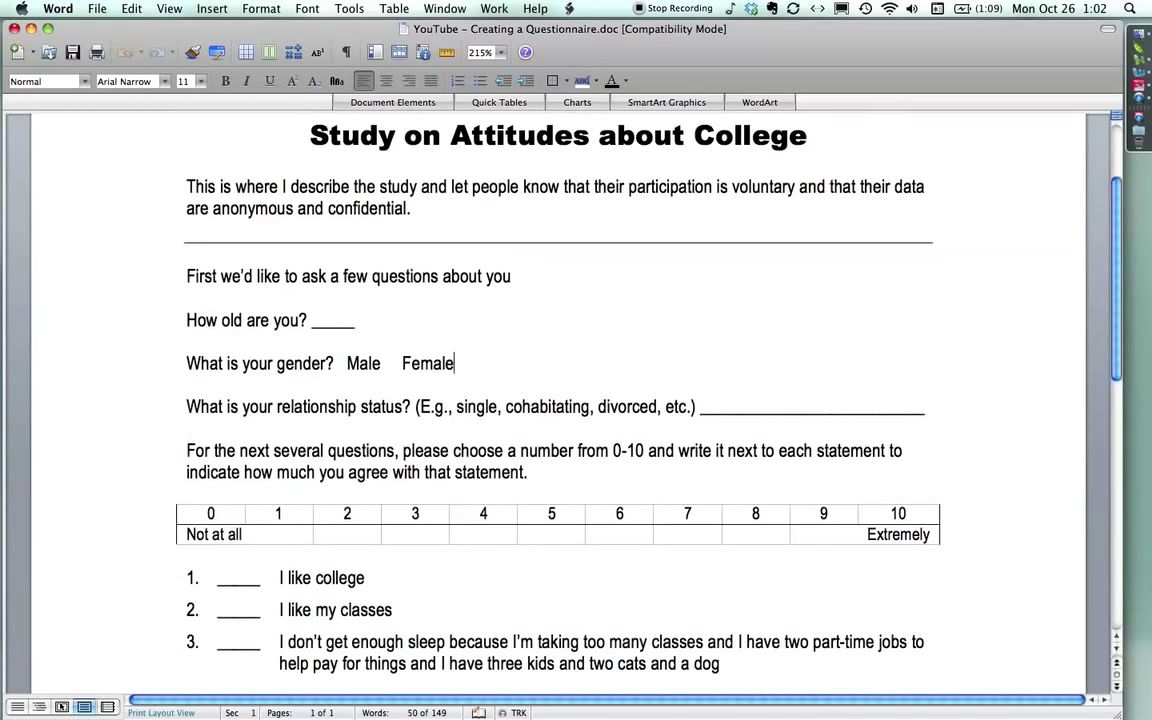
key(super+Tab)
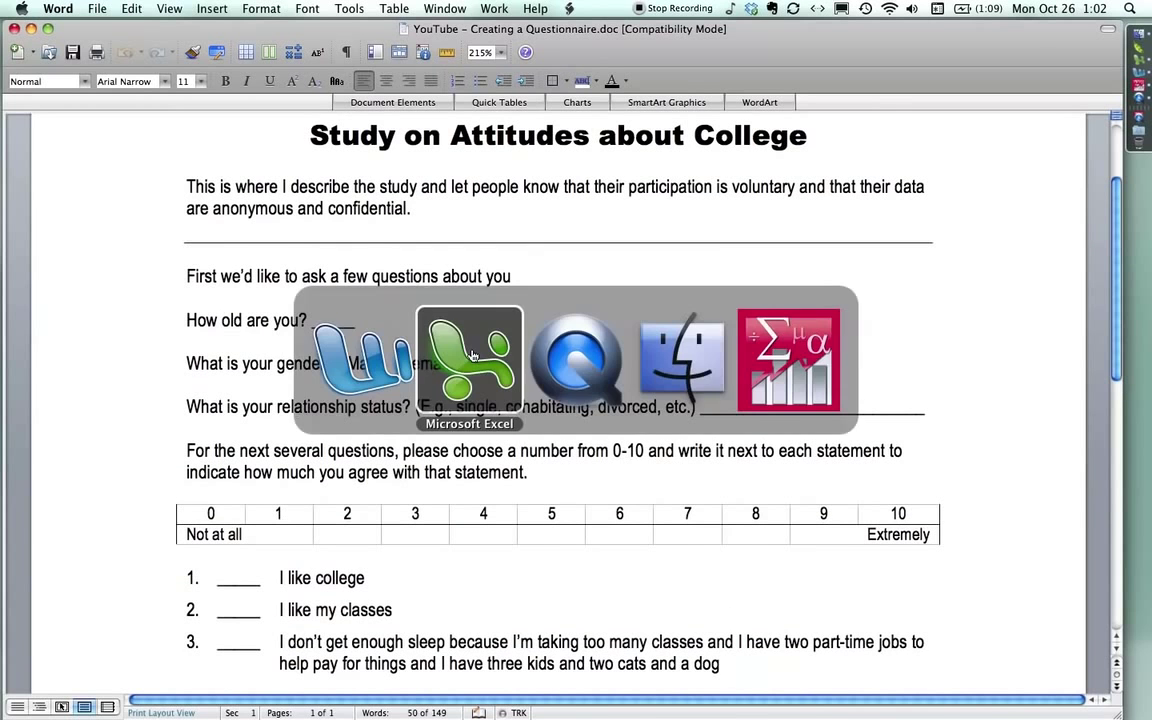
Enter a two-line C1 header 'Female = 1' / 'Male = 0', then go back to Word.
click(472, 355)
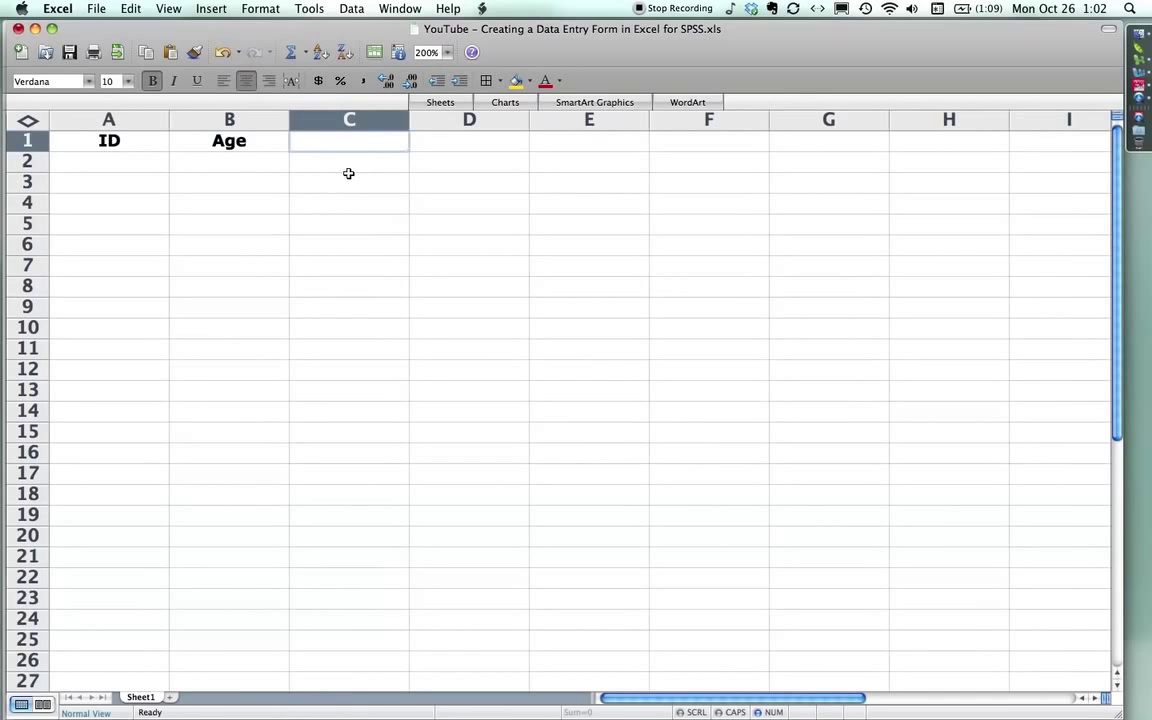
text(Female)
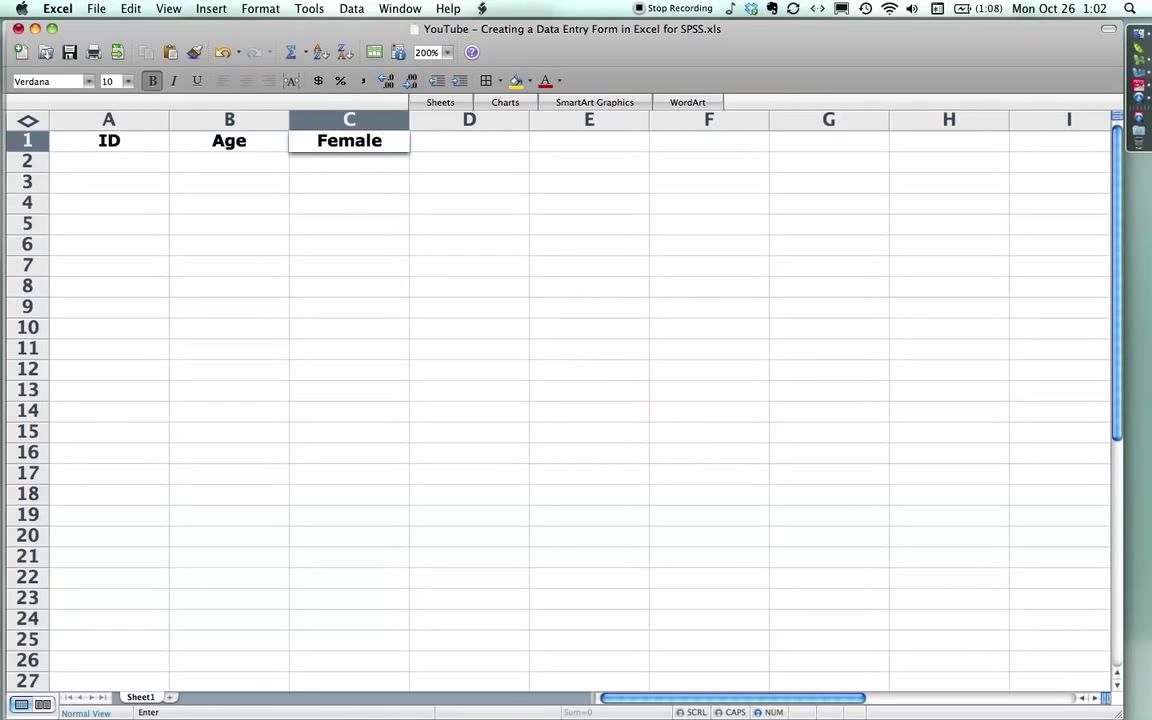
text(= 1)
key(ctrl+alt+Return)
text(Mal)
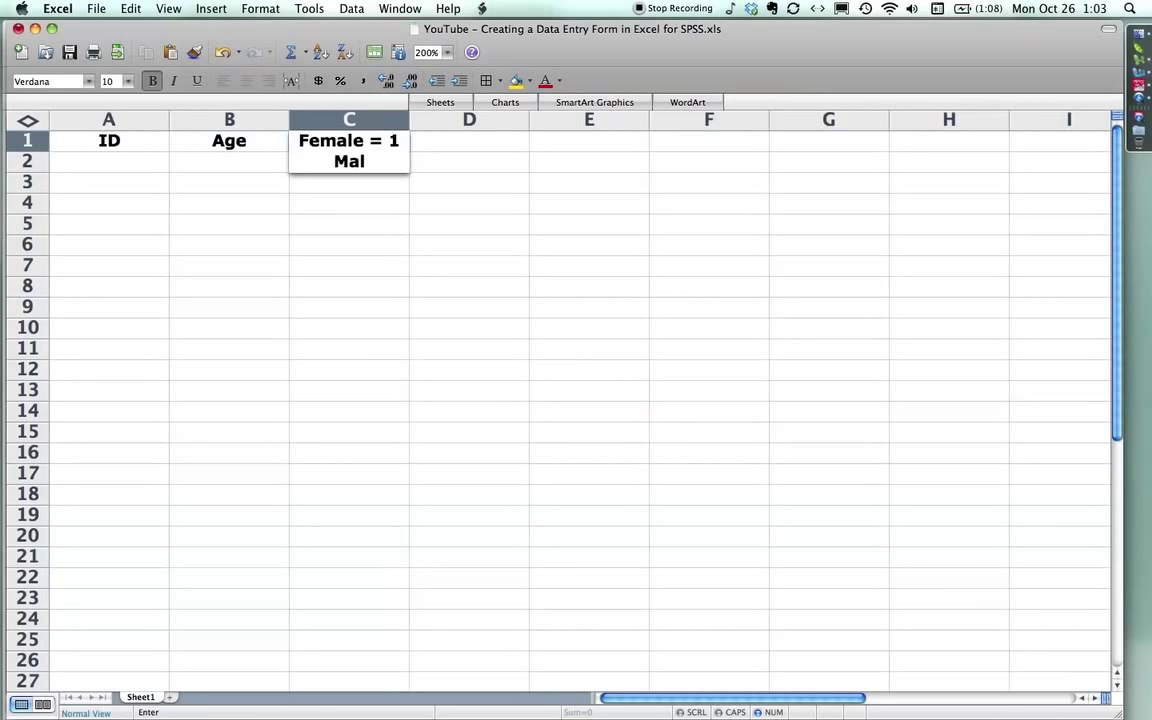
text(e = 0)
key(Tab)
click(348, 150)
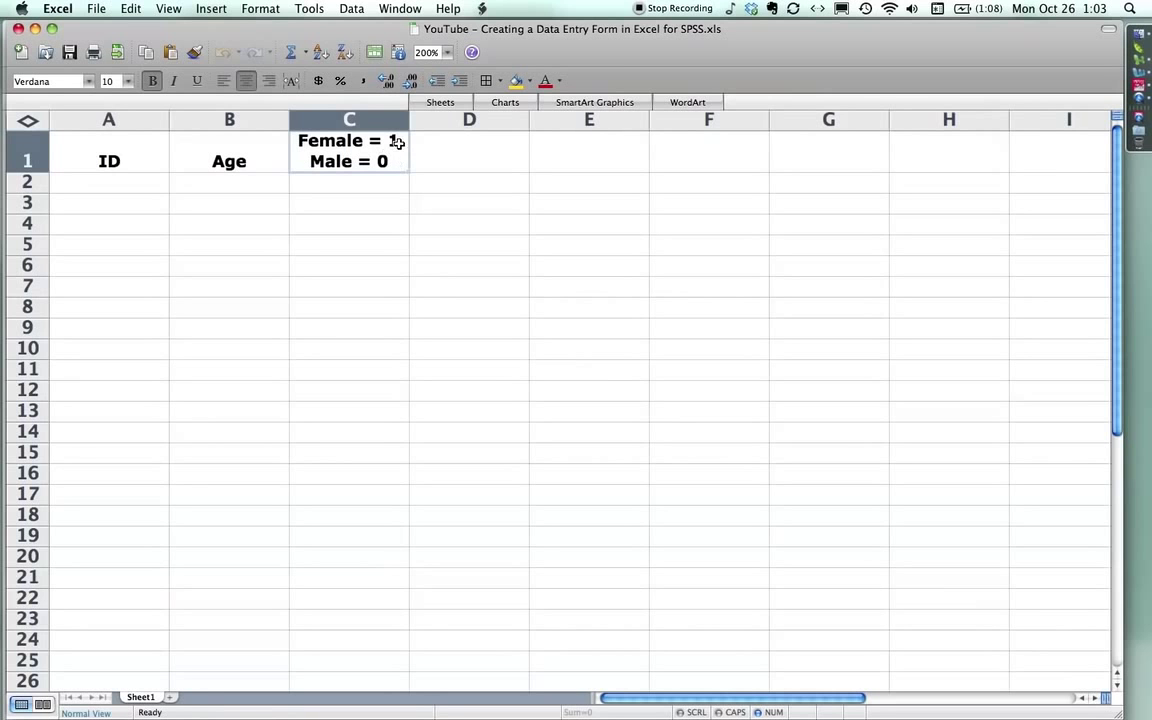
click(469, 151)
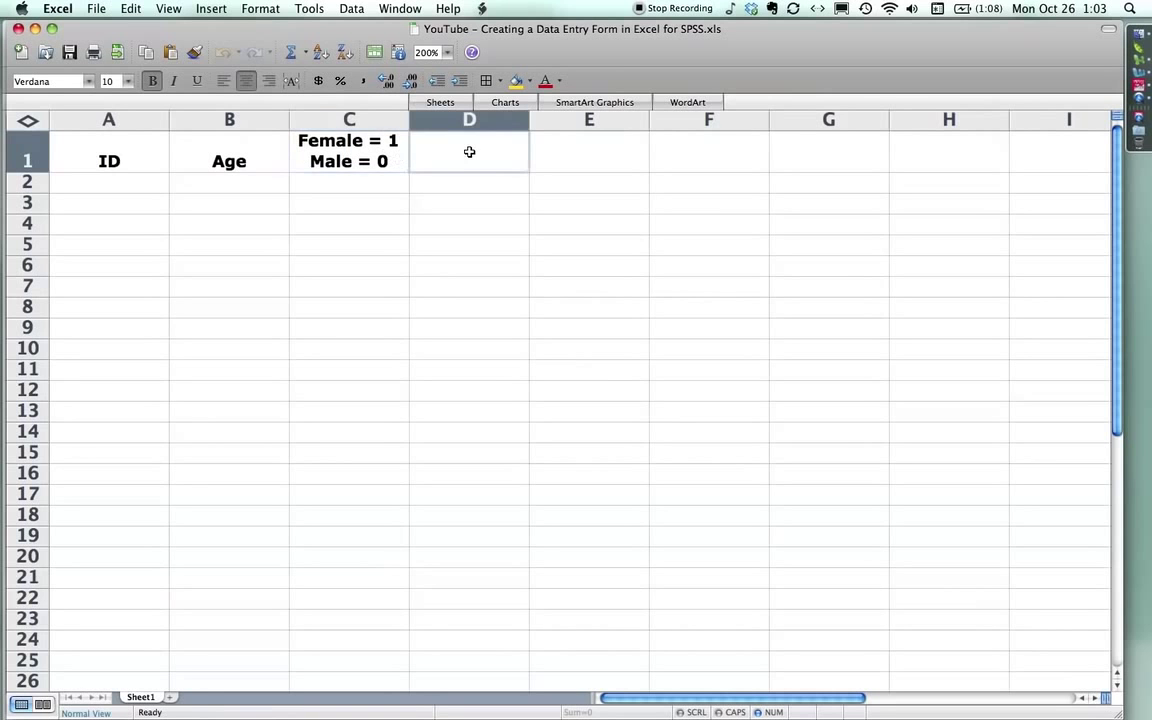
key(super+Tab)
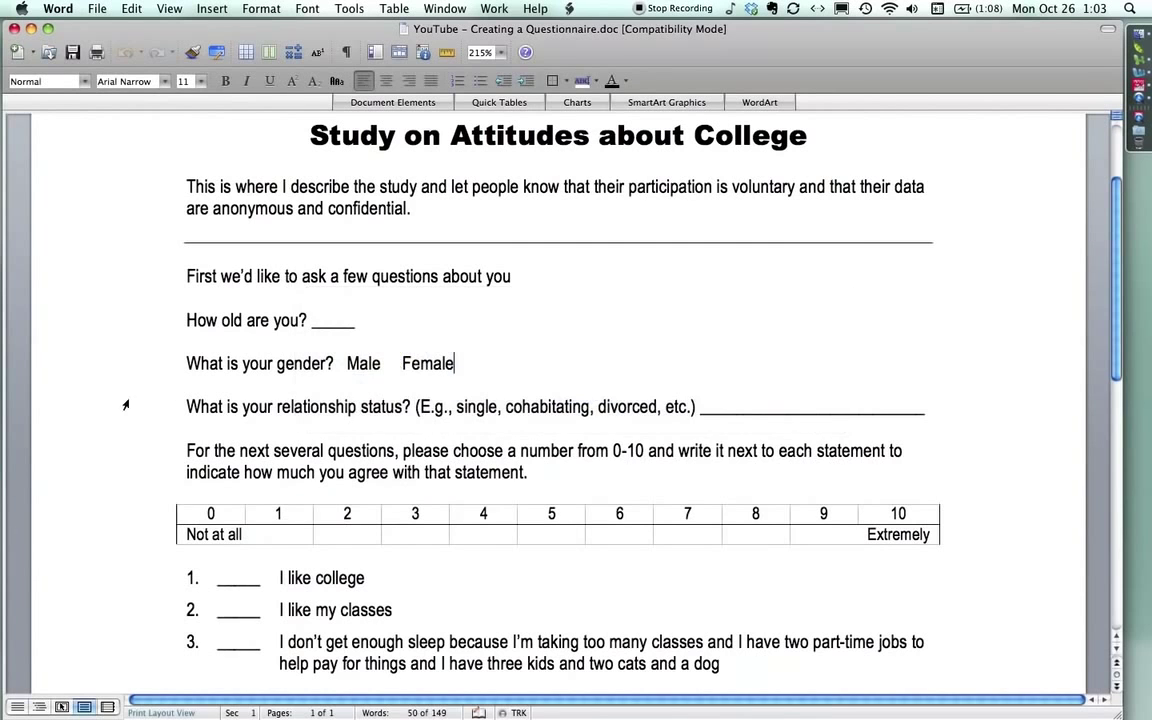
Enter the D1 header Relationship / Single = 1 / Married = 2 / Other Write and widen column D.
click(125, 405)
key(super+Tab)
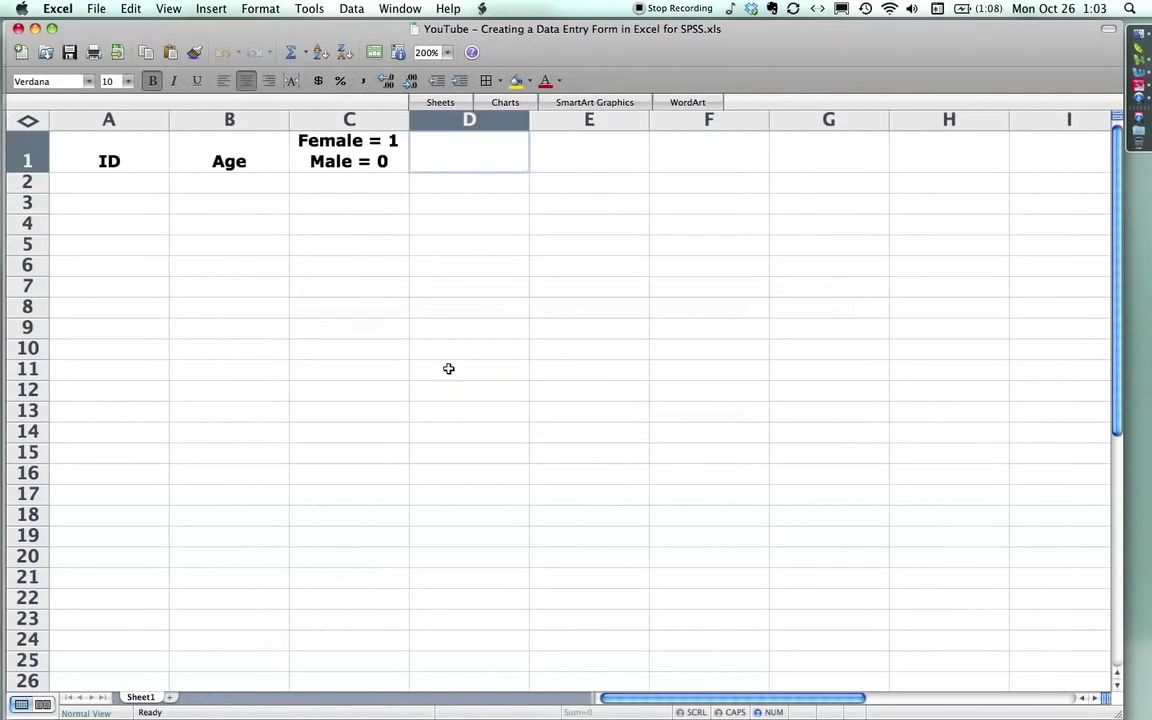
text(Relationship)
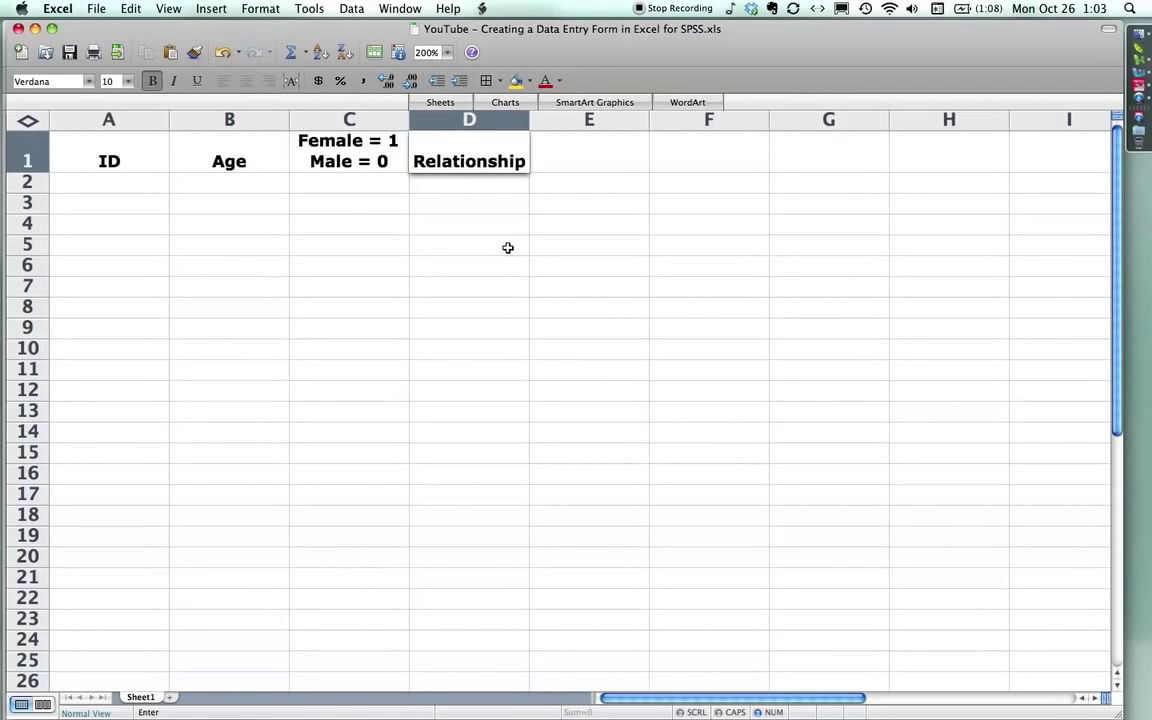
key(ctrl+alt+Return)
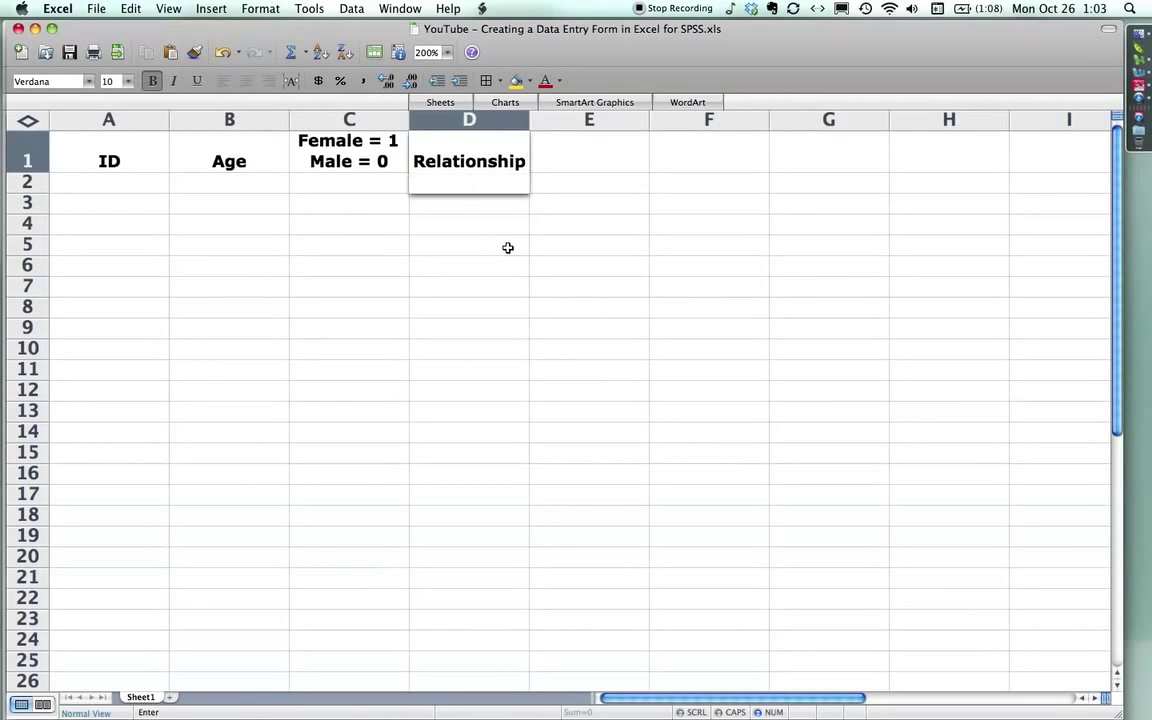
text(Single = 1)
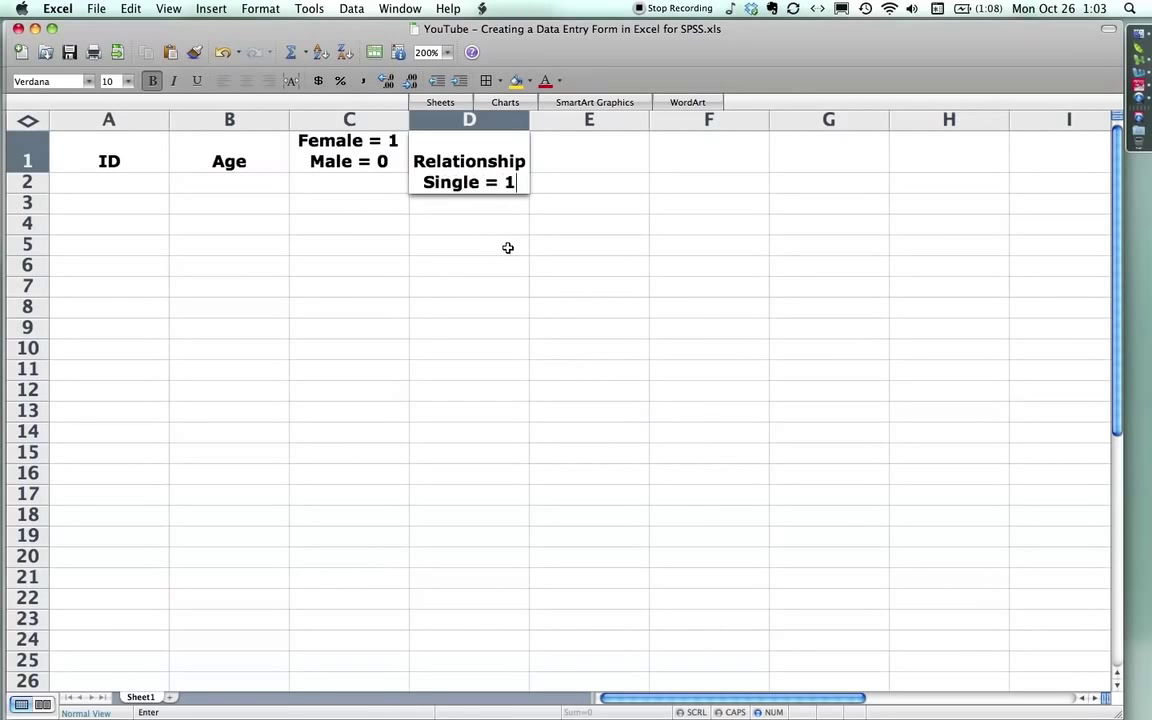
key(alt+Return)
text(Ma)
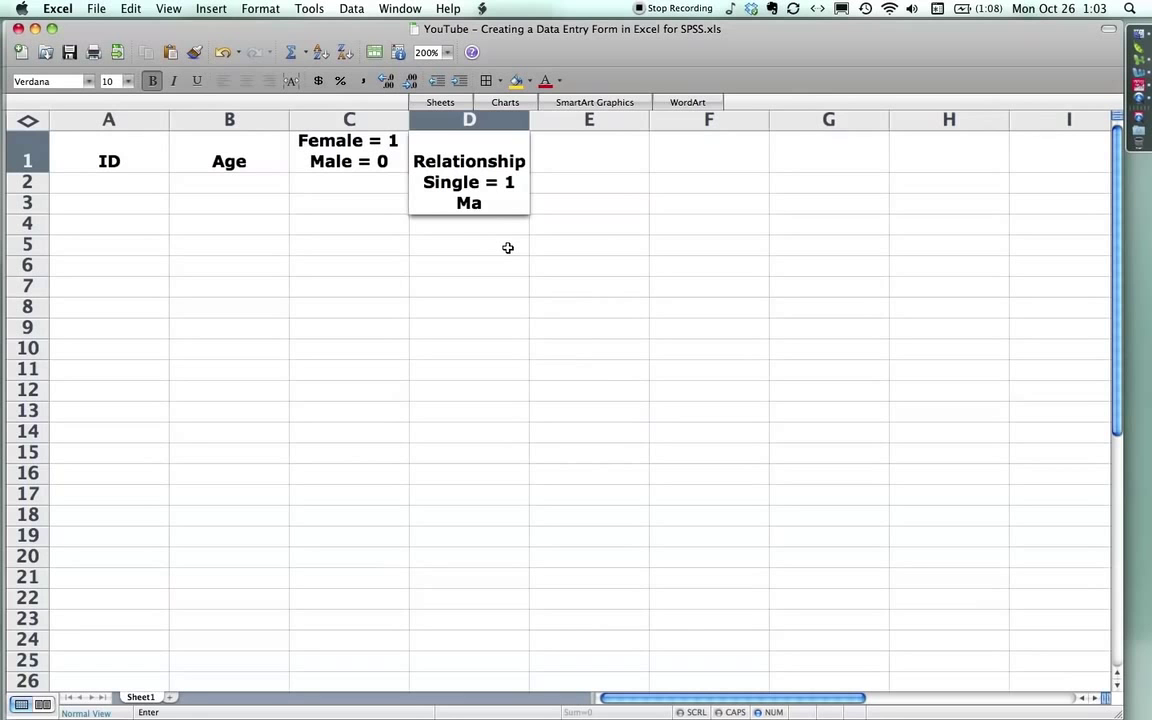
text(rried = 2)
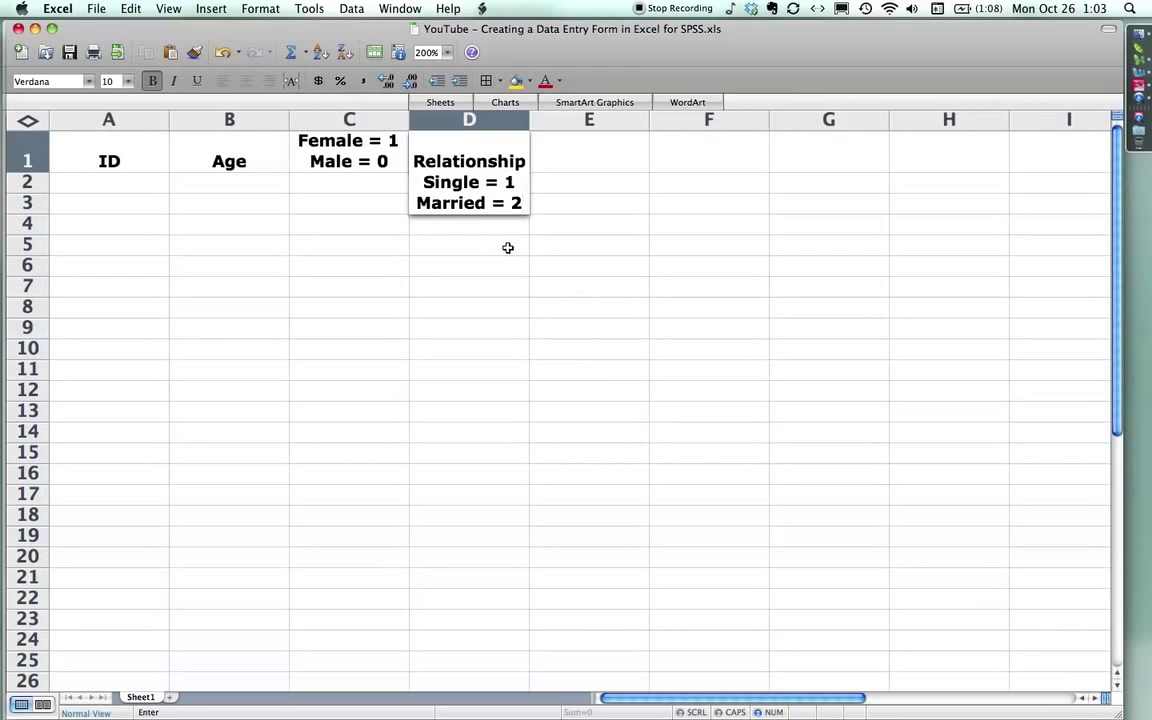
key(alt+Return)
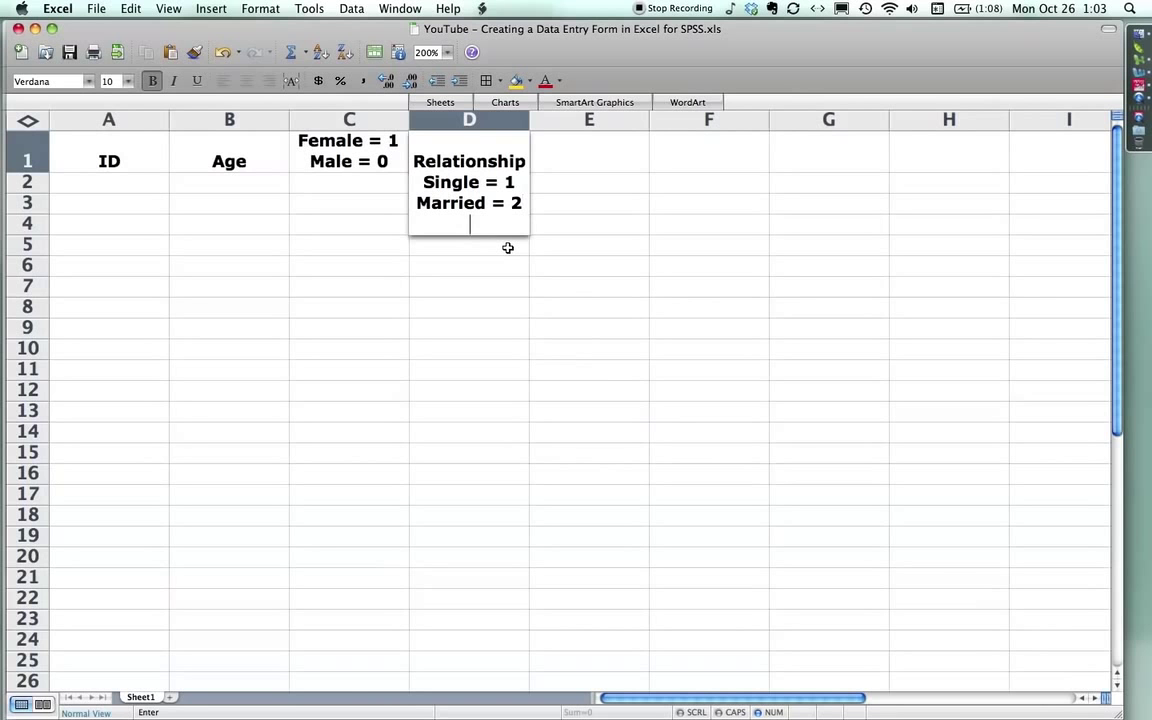
text(Other Write)
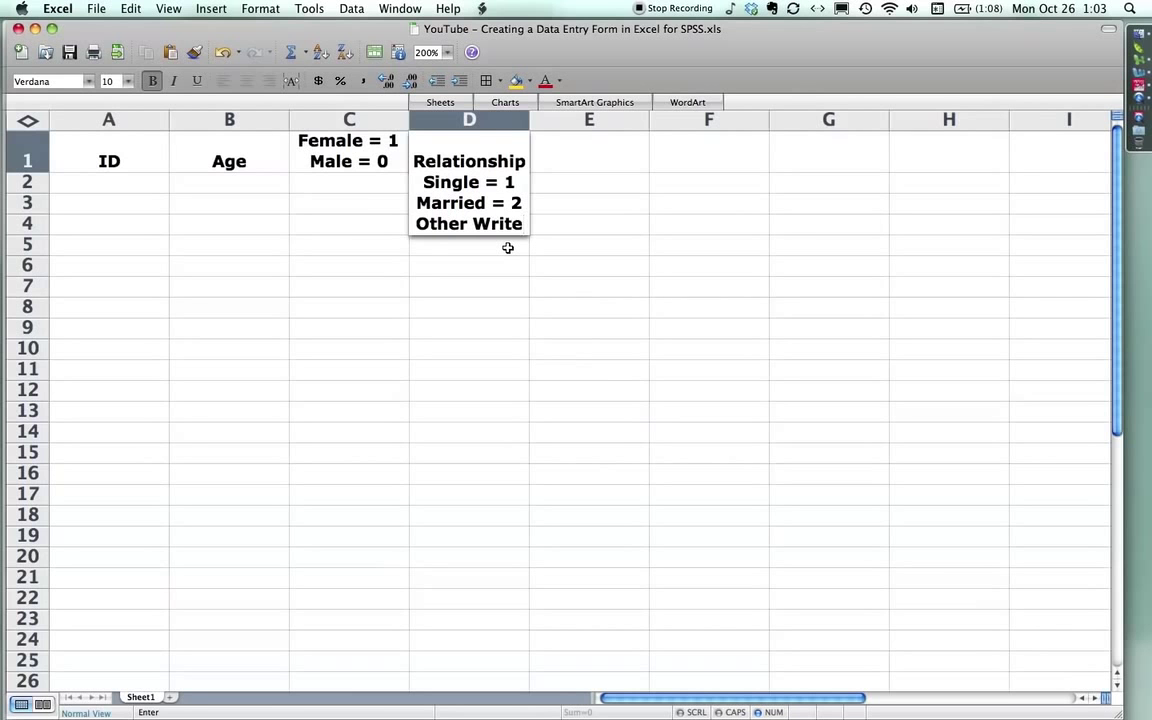
key(Return)
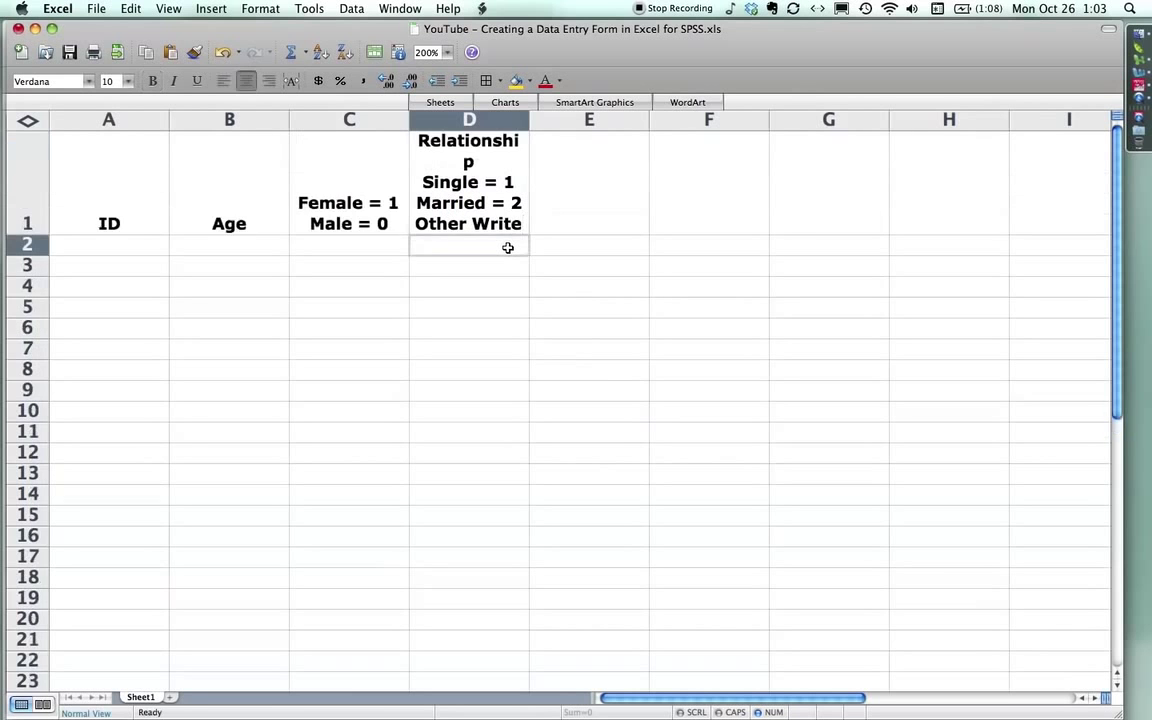
drag(529, 119, 545, 121)
Select the three numbered agreement statements in Word, then return to the Excel sheet.
key(super+Tab)
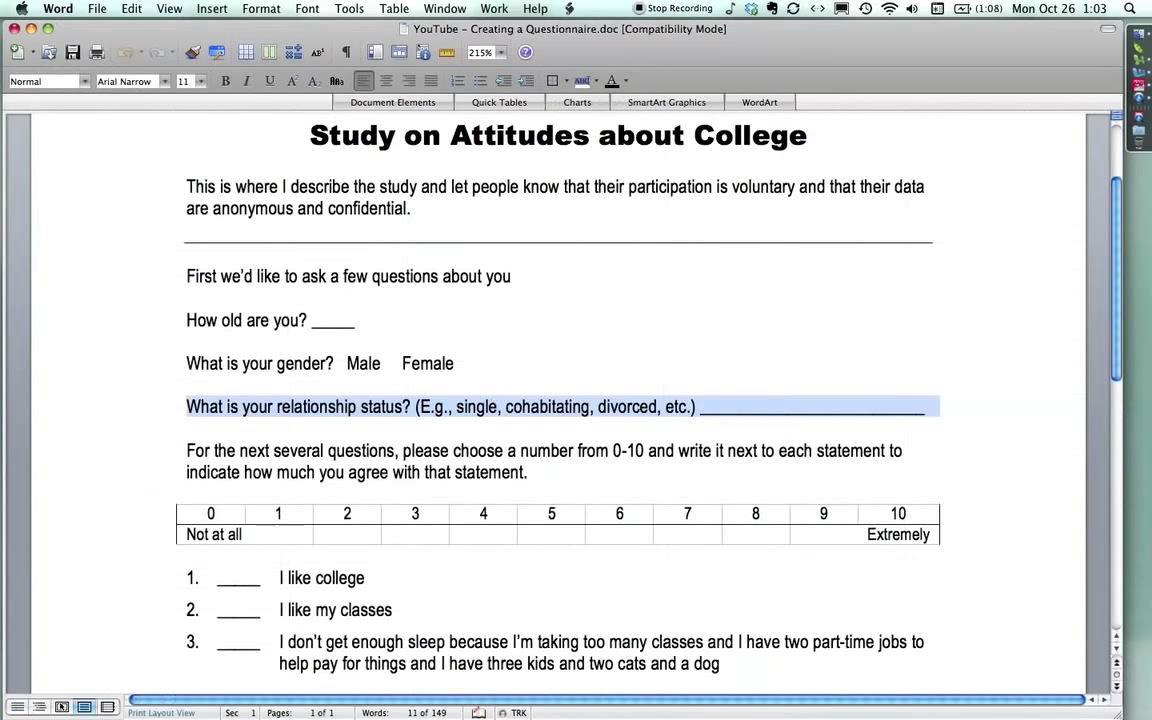
drag(97, 577, 99, 598)
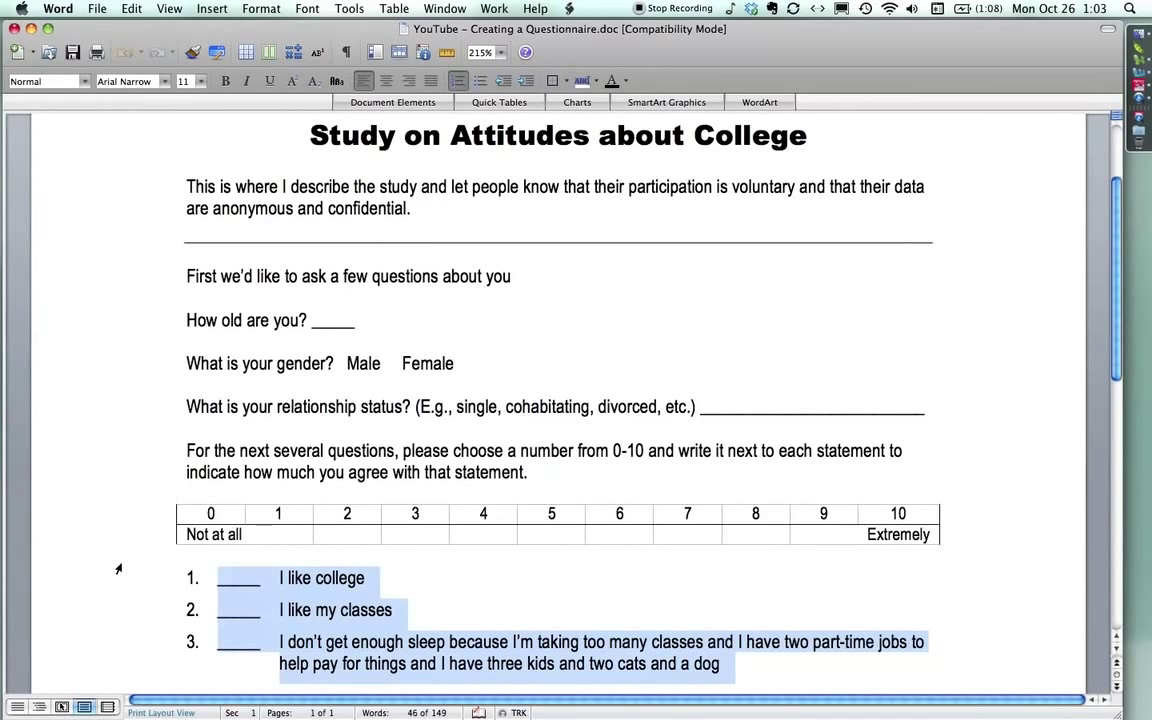
drag(112, 580, 145, 670)
key(super+Tab)
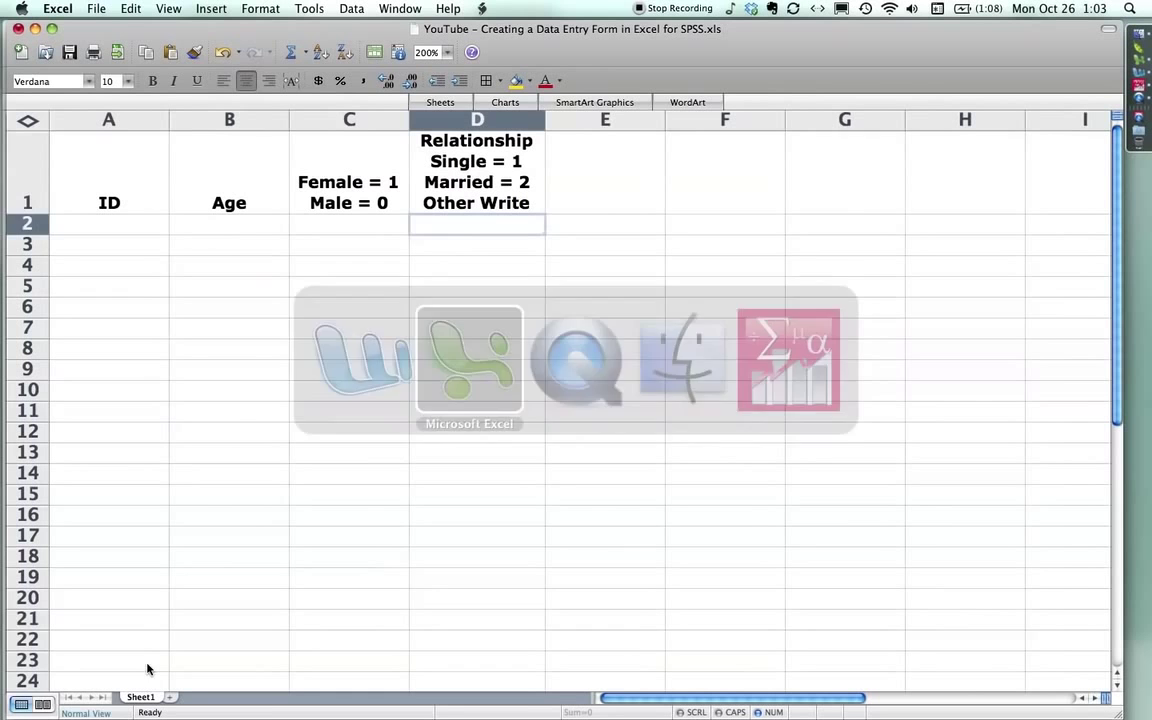
Enter the headers q01 in E1 and q02 in F1.
click(595, 199)
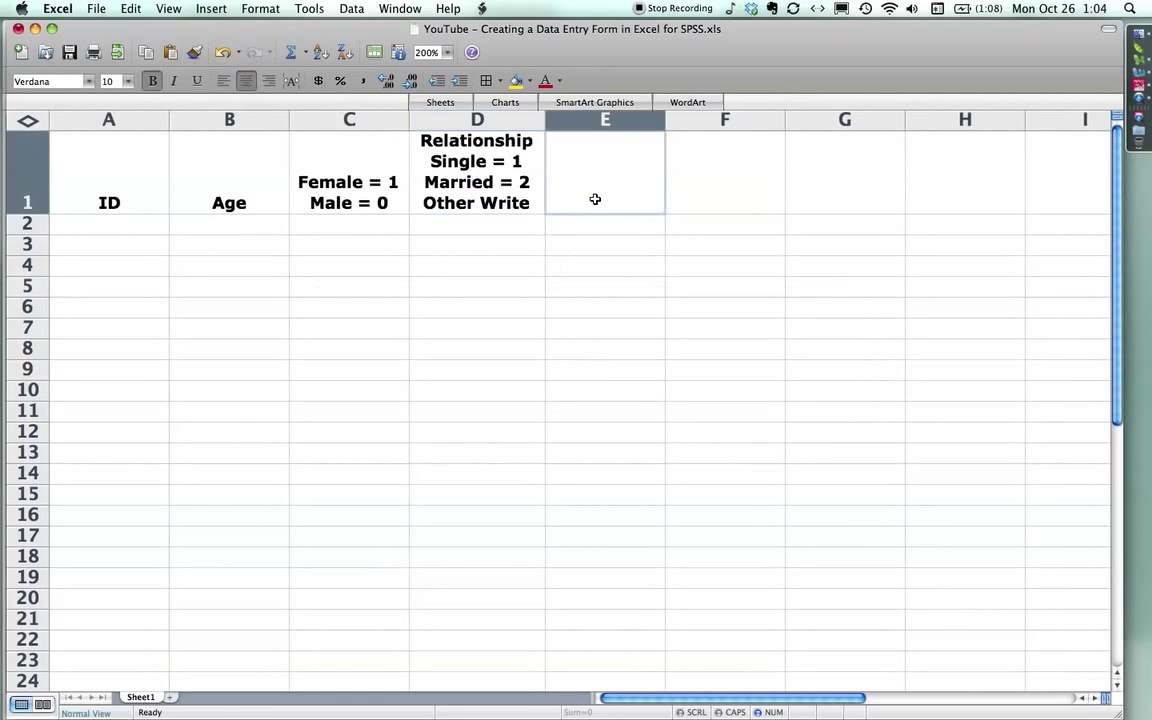
text(10)
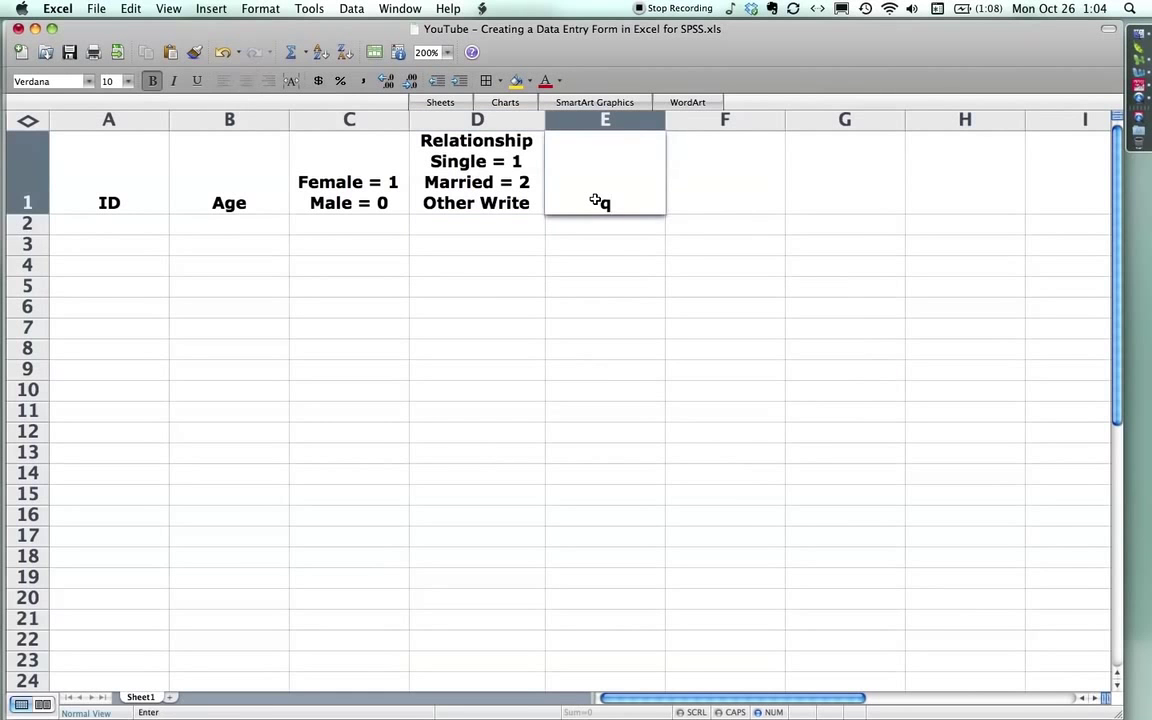
text(1)
key(Tab)
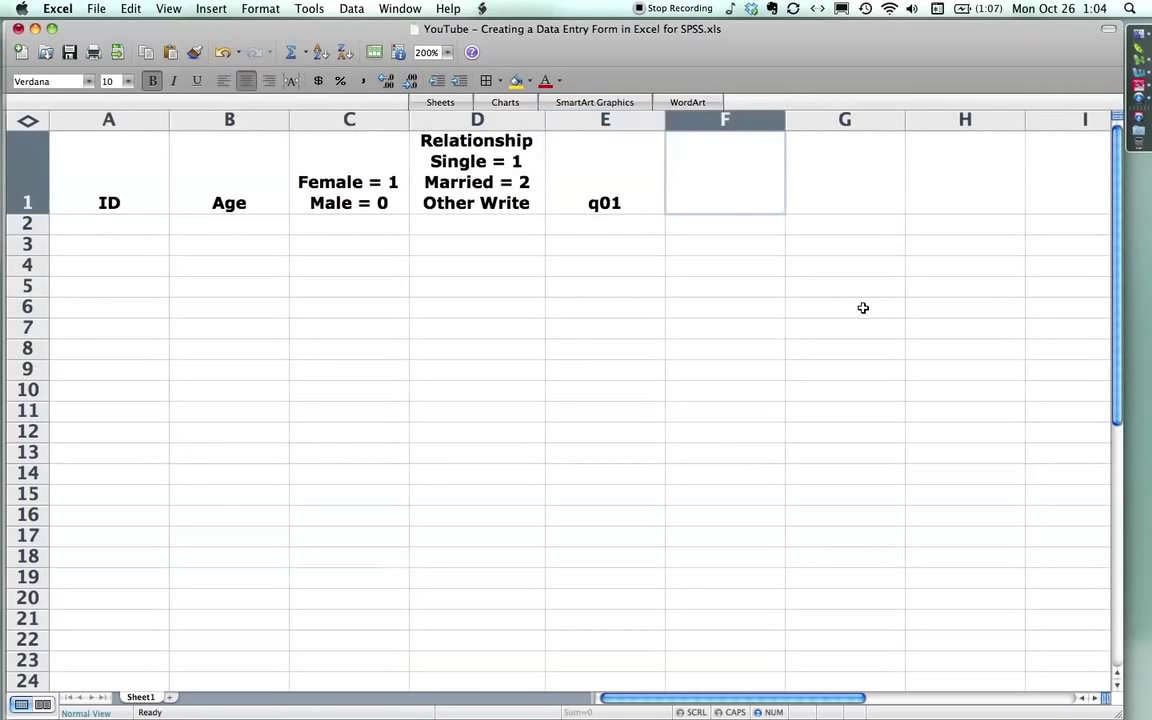
text(q02)
key(Return)
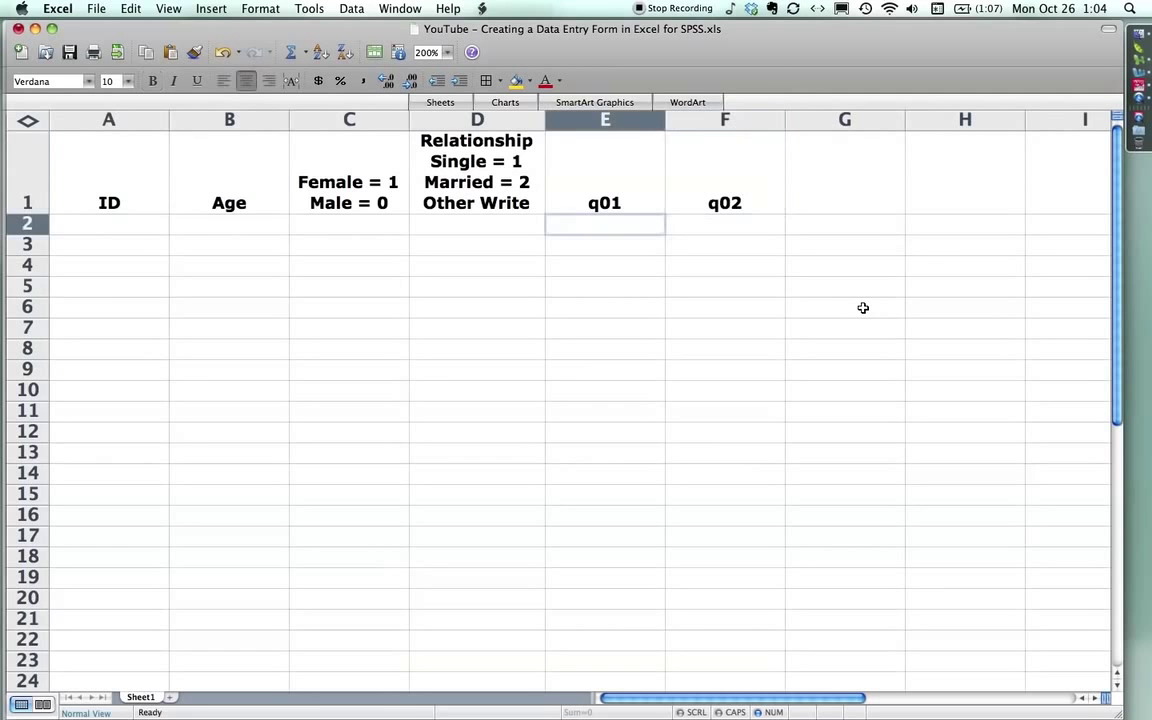
Fill the series to q03 in G1, undoing the overlong fill that reached q21.
click(587, 193)
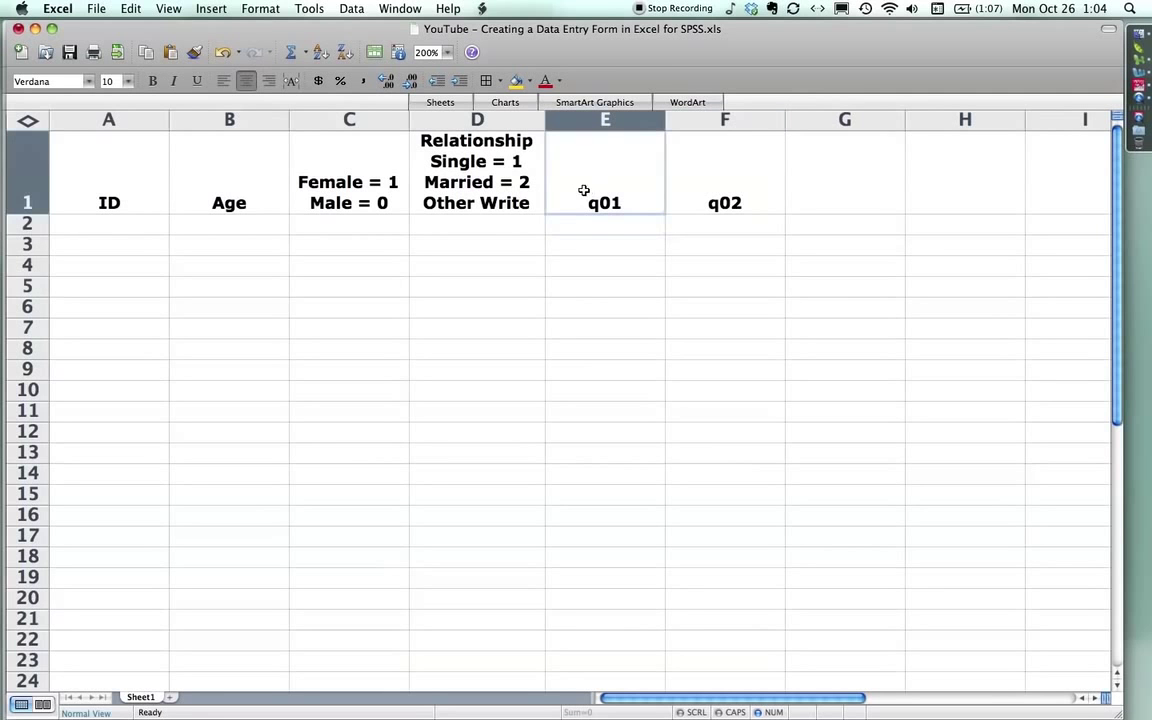
drag(635, 194, 668, 188)
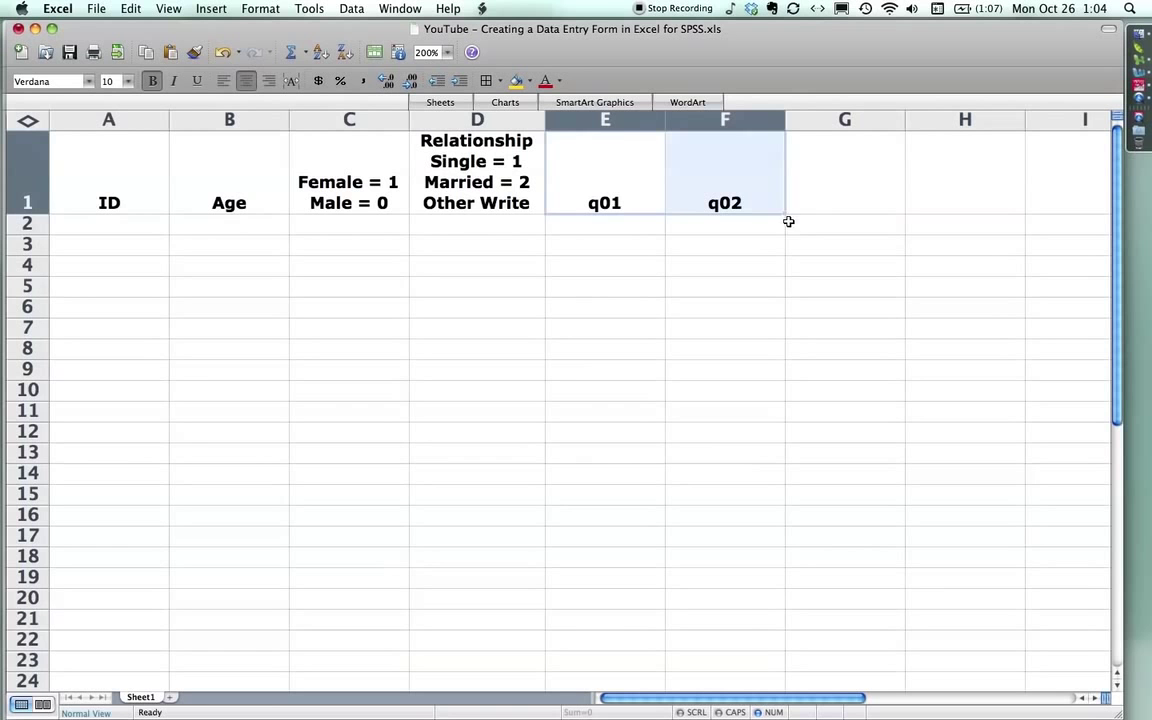
drag(785, 213, 880, 217)
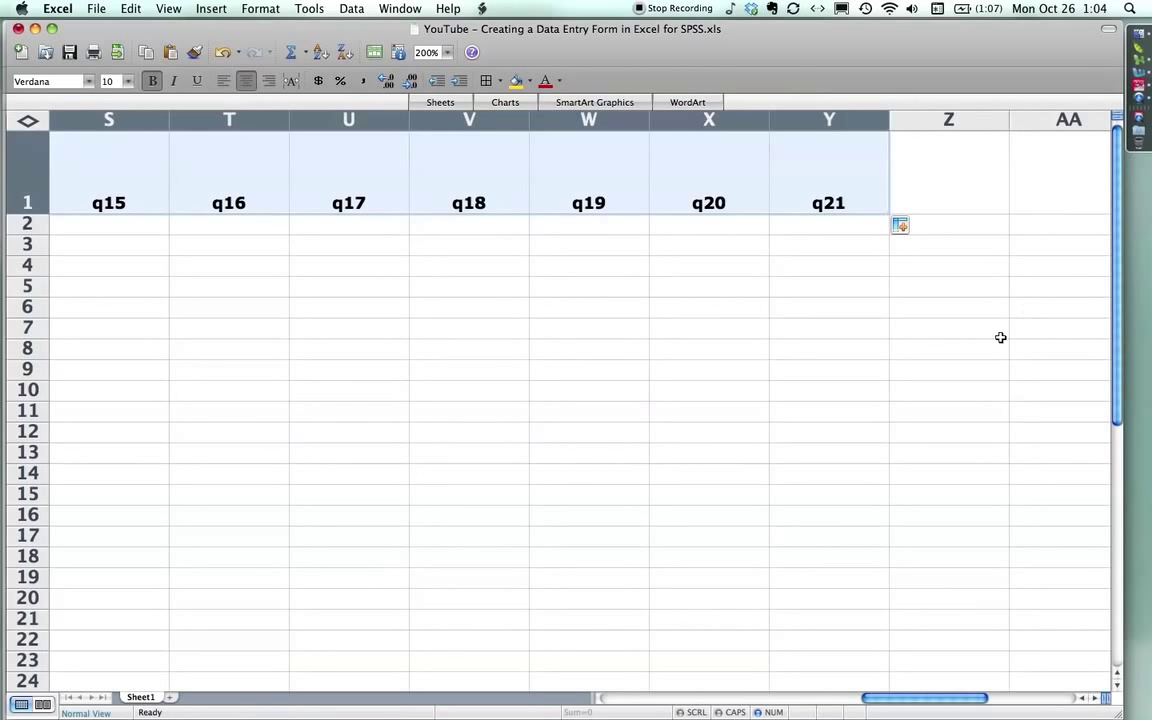
key(super+z)
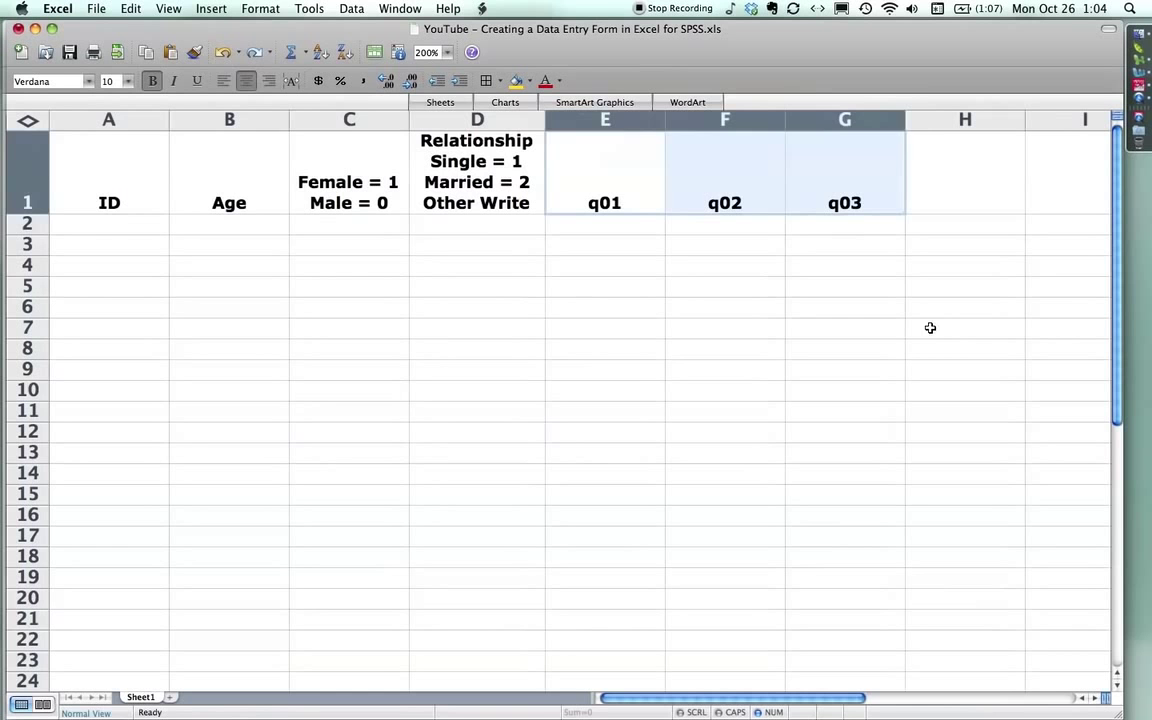
click(740, 231)
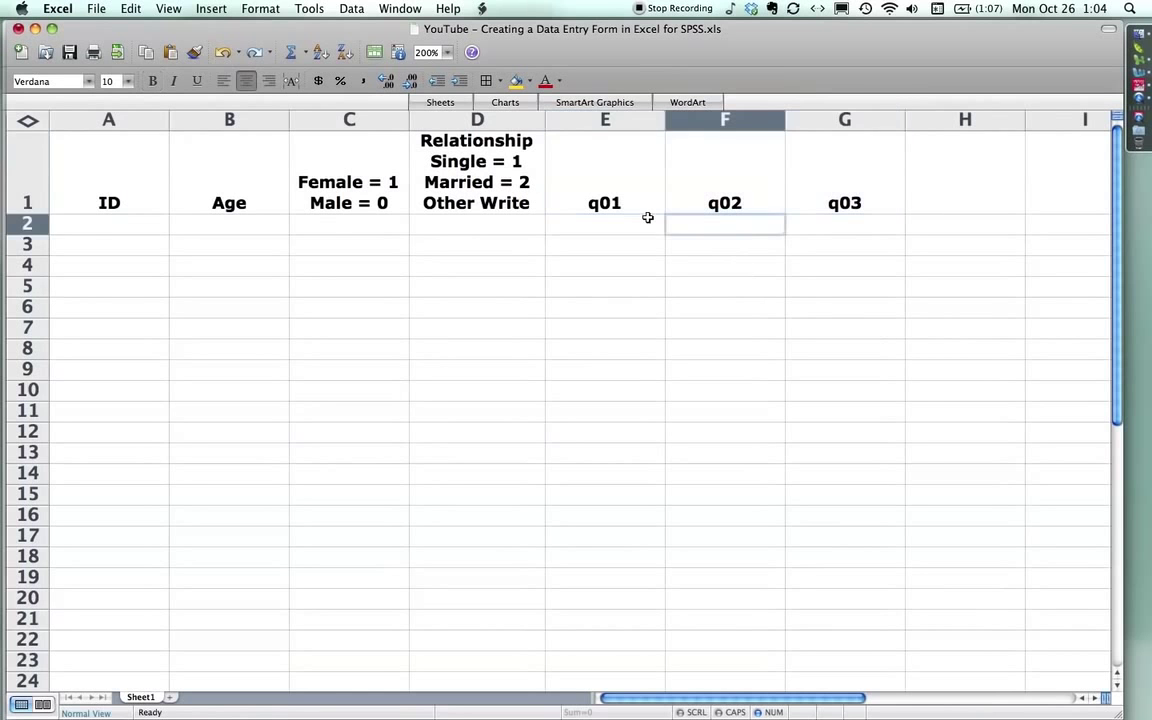
drag(605, 190, 800, 188)
click(614, 187)
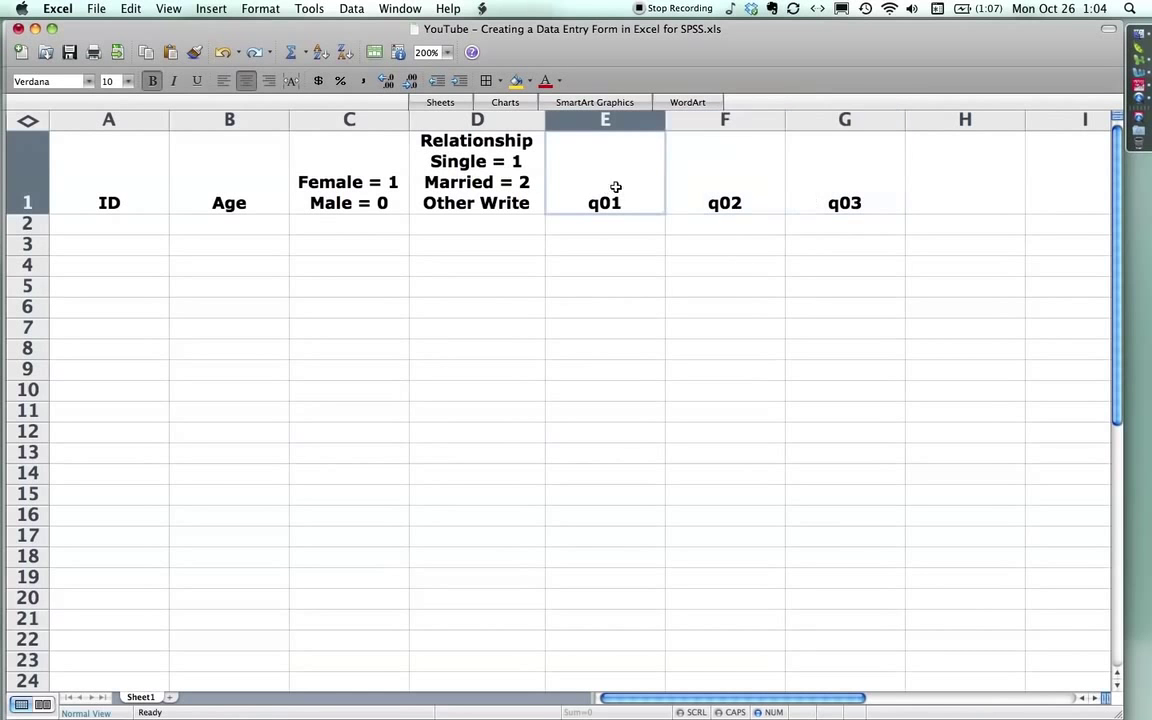
click(705, 188)
click(825, 185)
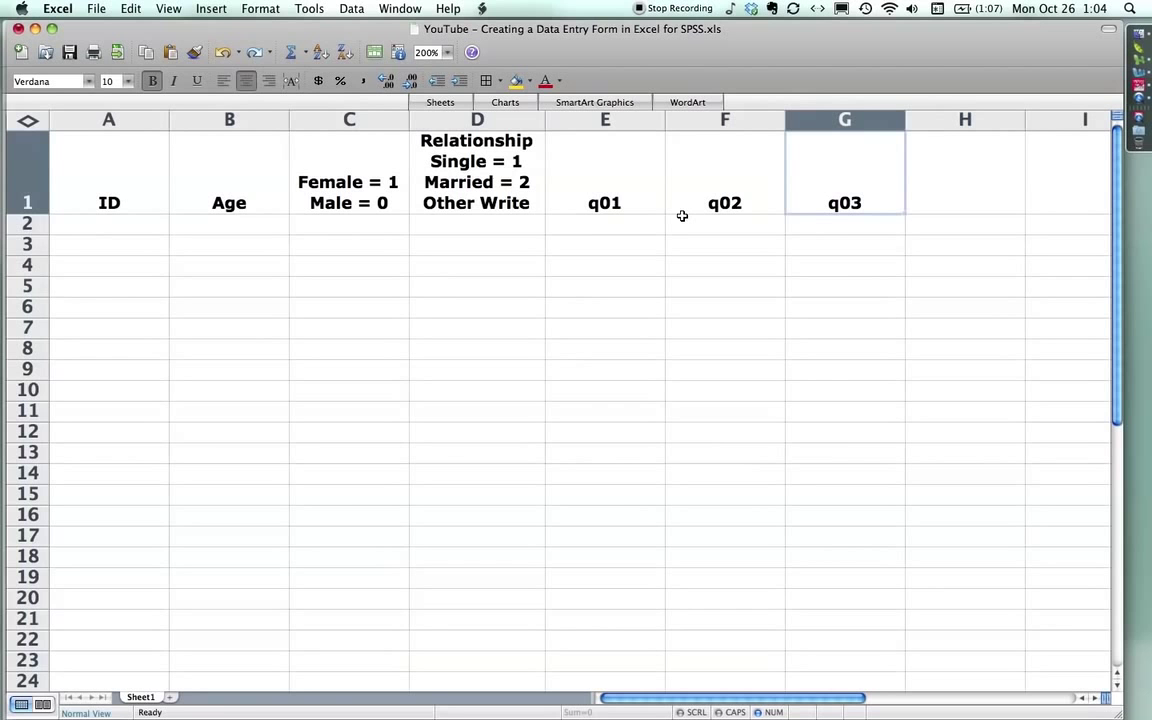
Enter ID 1, gender code 1 and relationship 'Divorced' in row 2.
key(super+Tab)
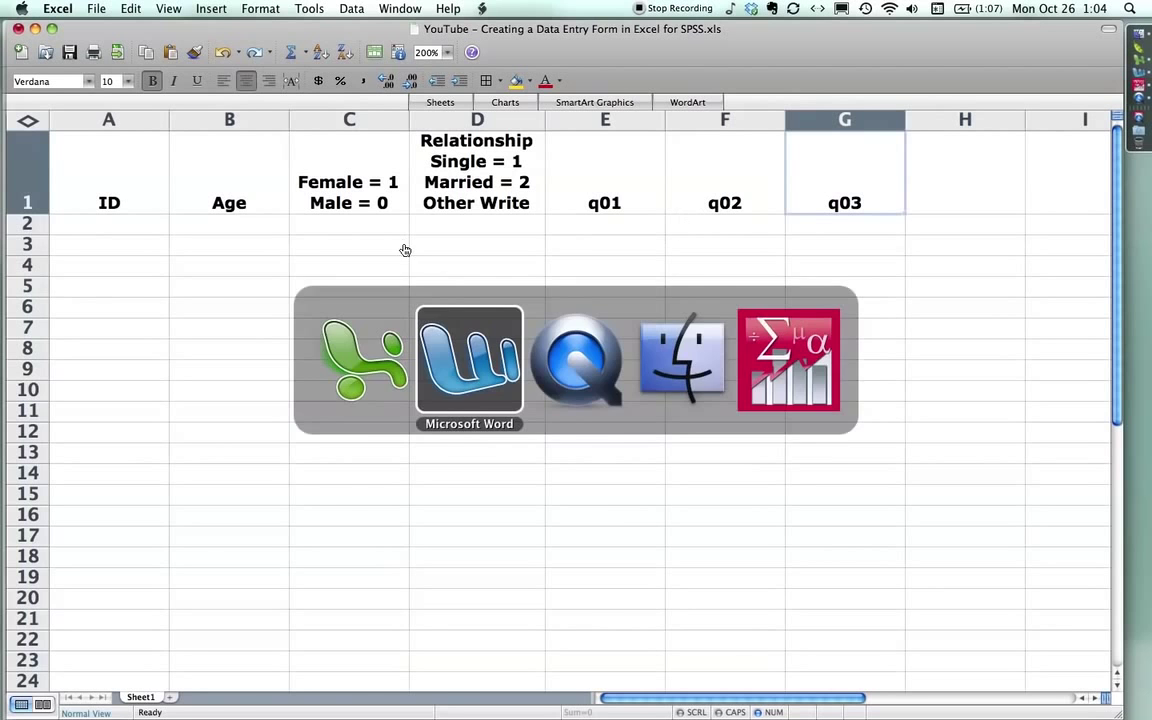
key(super+Tab)
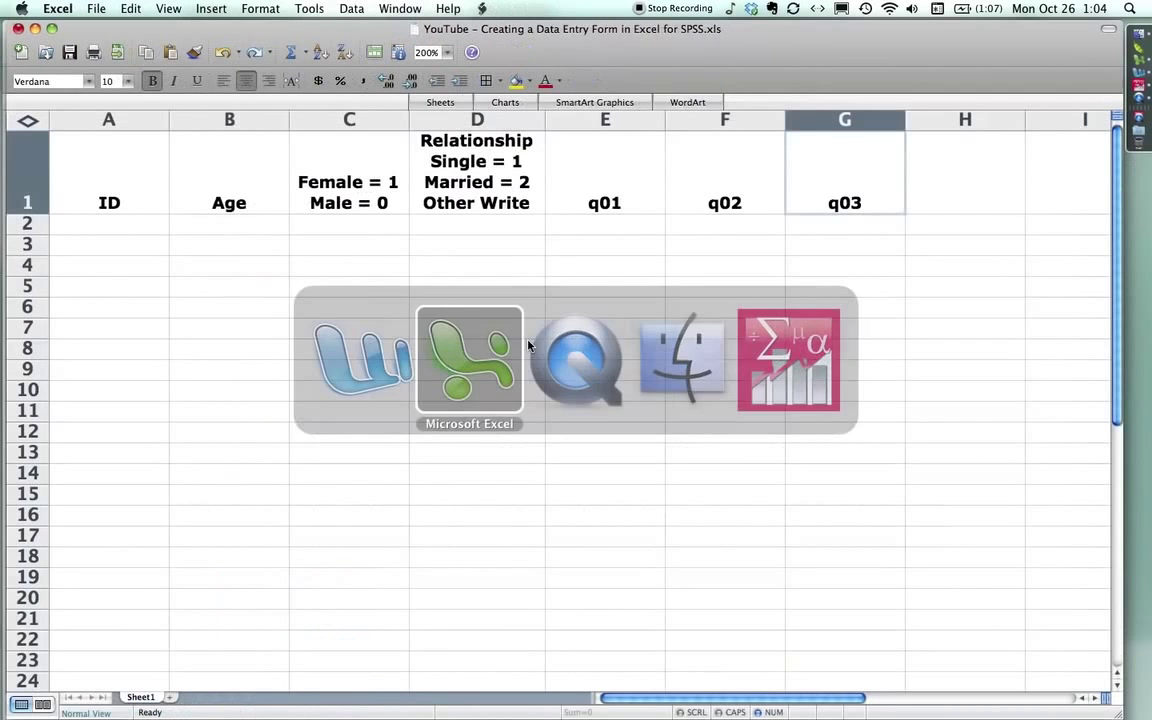
click(142, 228)
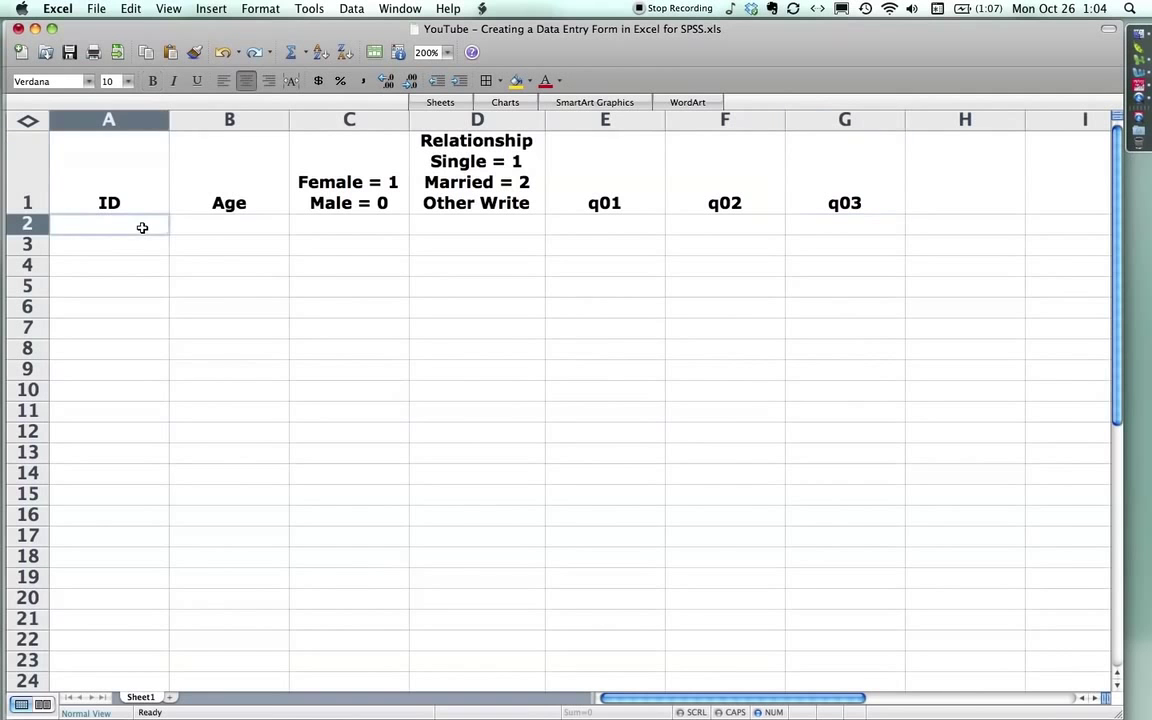
text(1)
key(Tab)
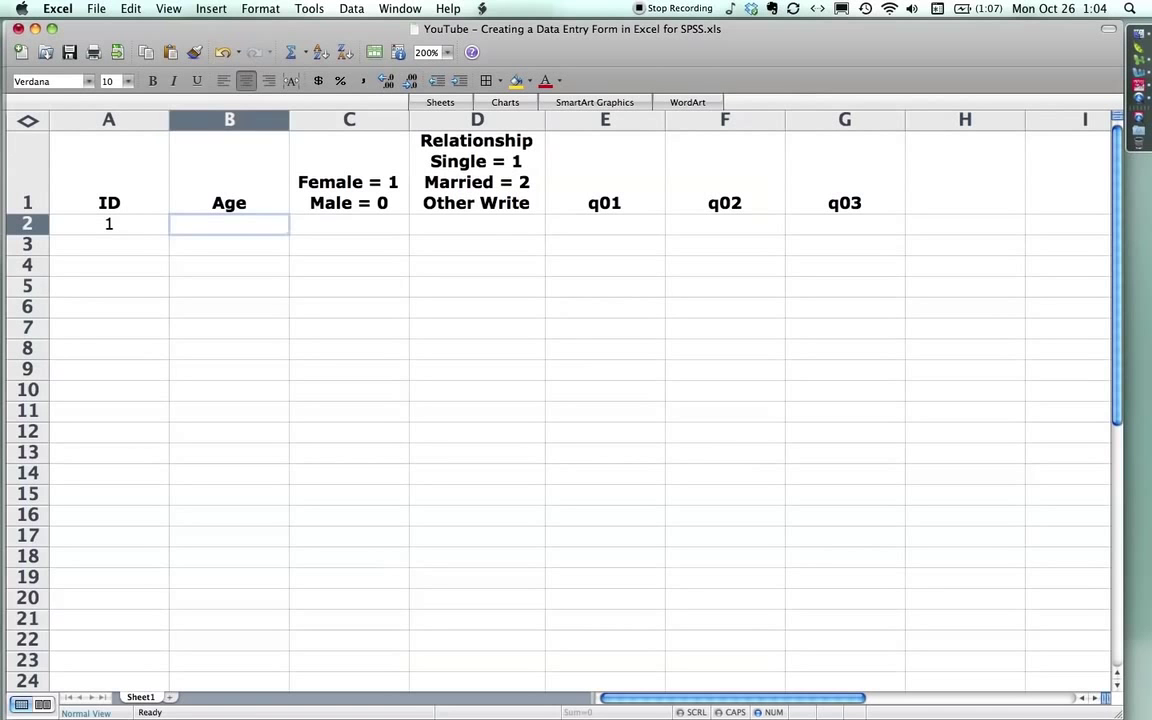
click(349, 224)
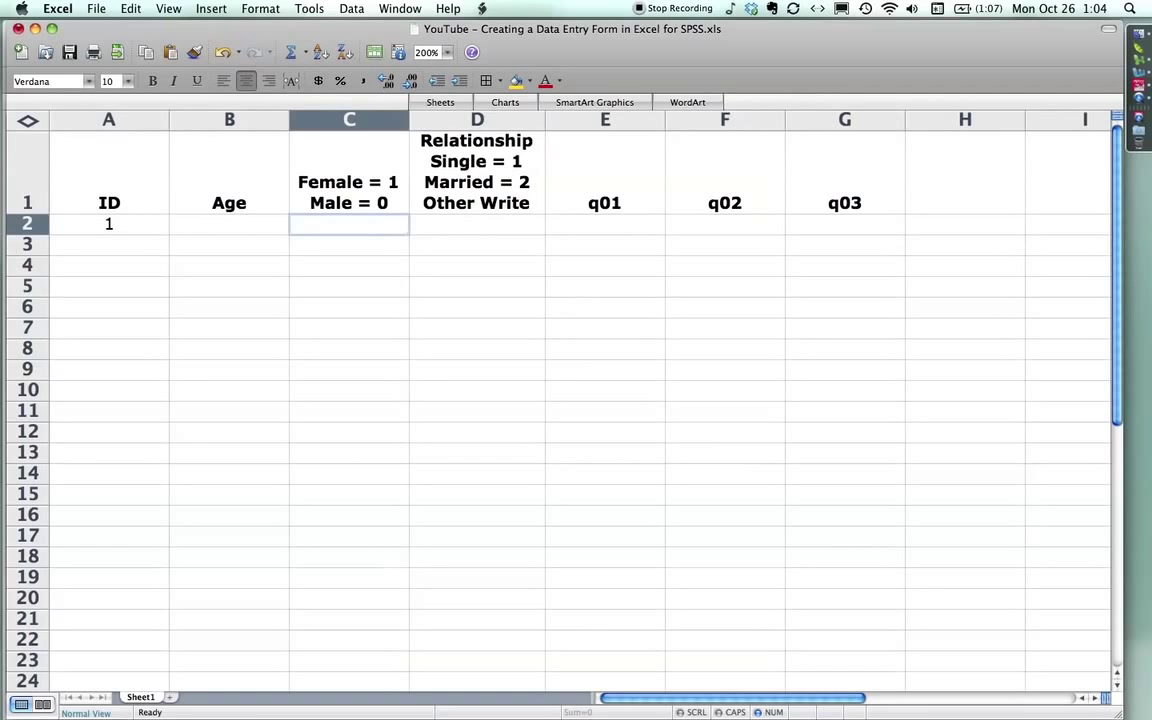
text(1)
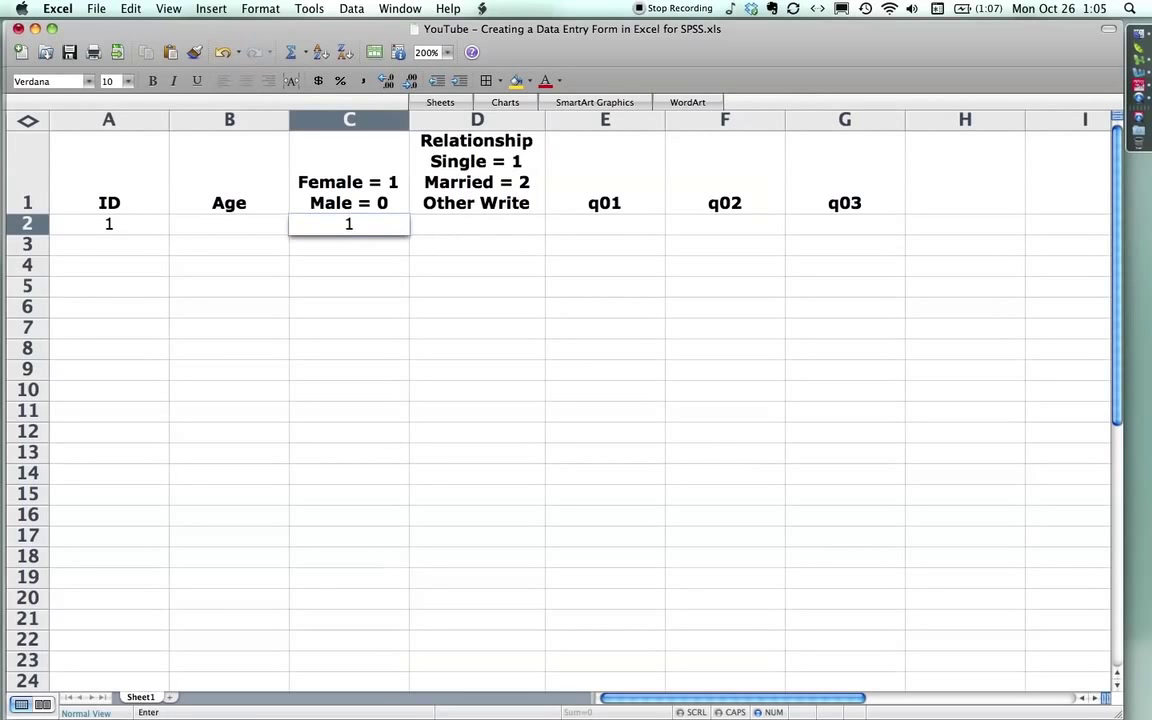
key(Tab)
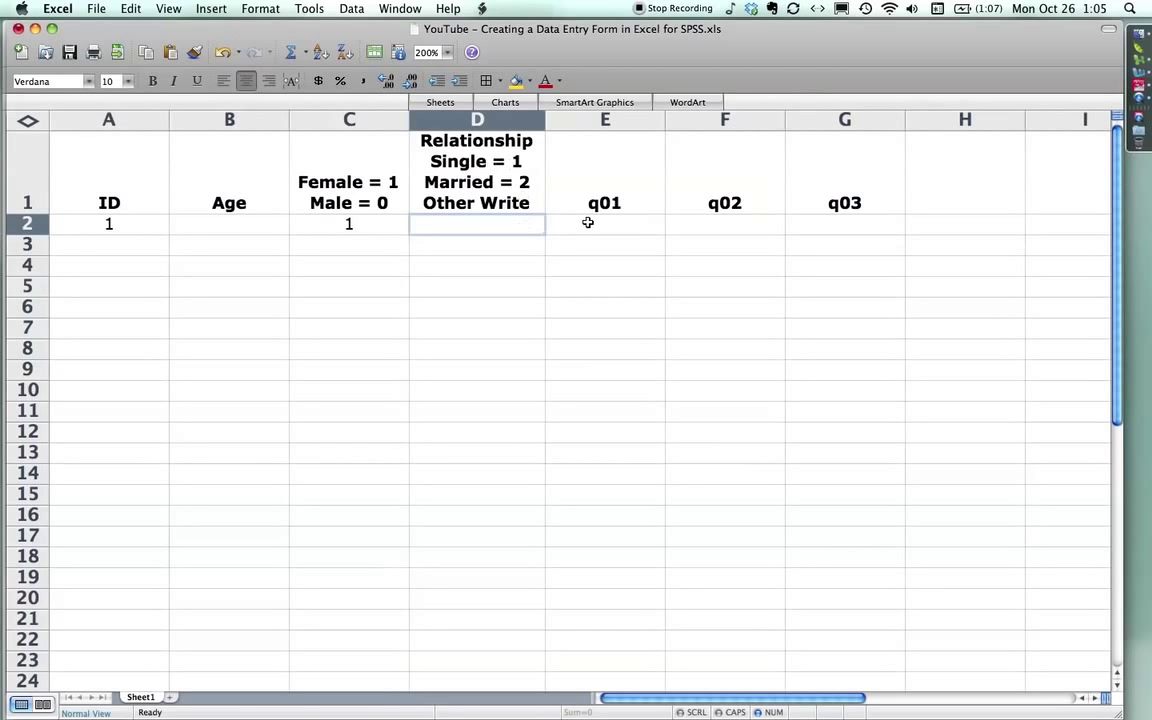
text(Divorced)
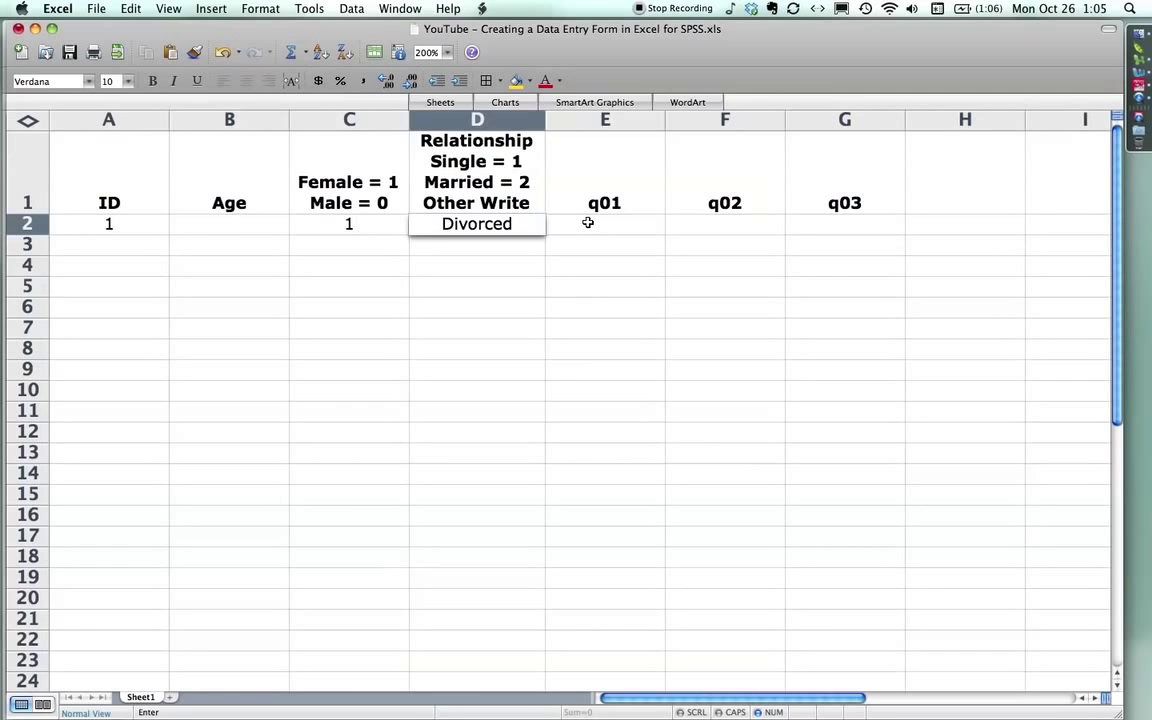
click(588, 223)
Enter the q01–q03 answers 7, 9 and 2 in E2:G2, checking the questionnaire.
key(super+Tab)
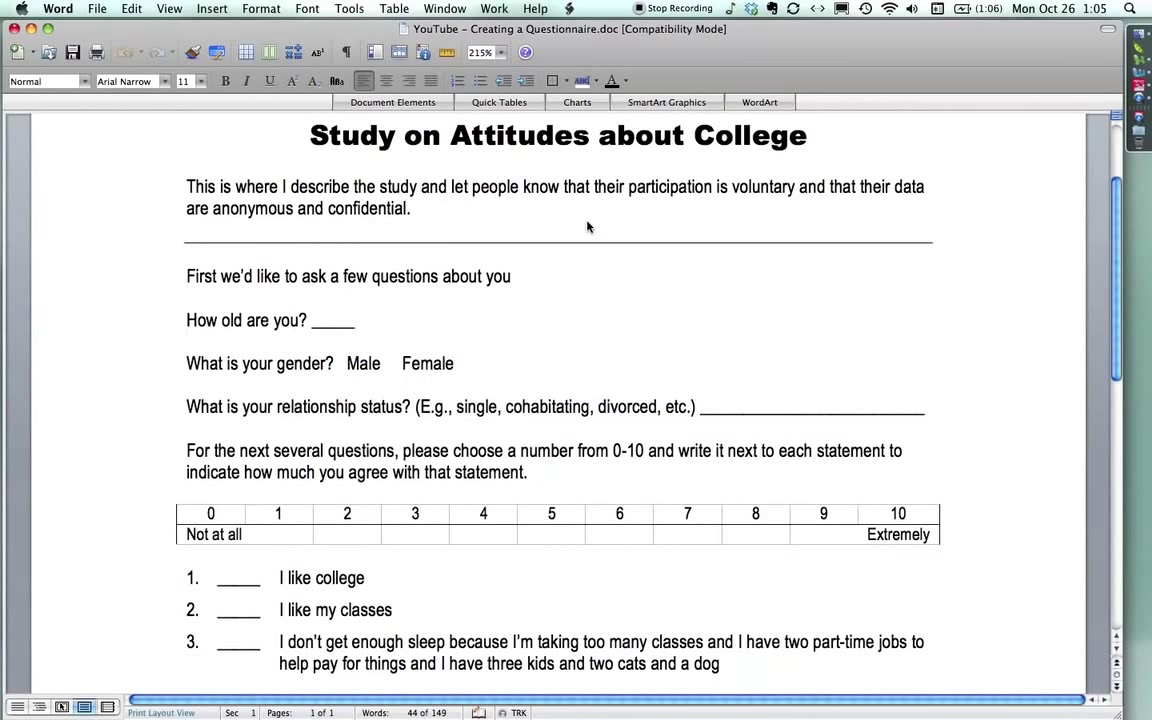
key(super+Tab)
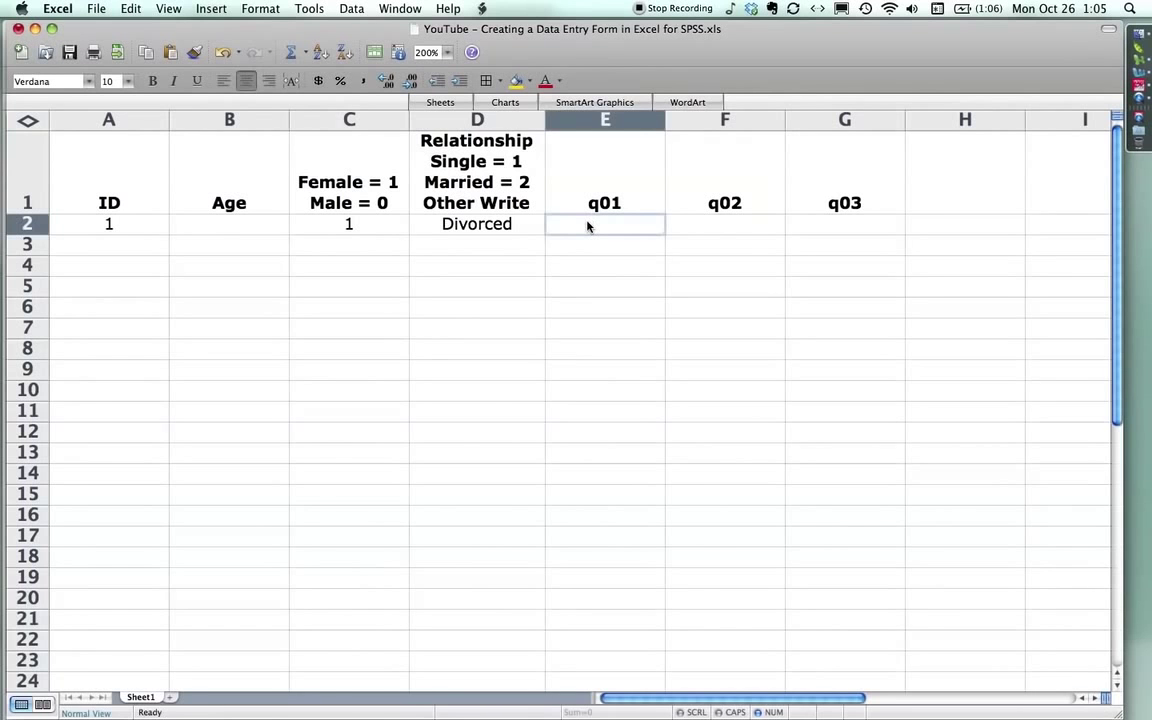
text(7)
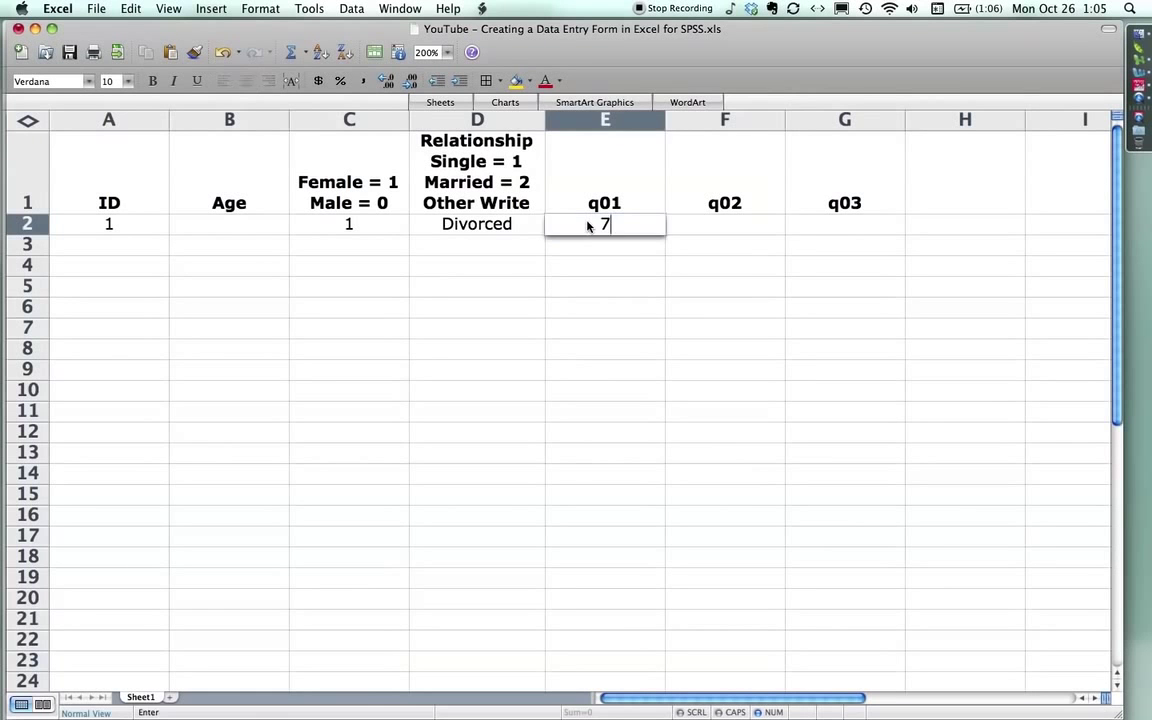
key(Tab)
text(9)
key(Tab)
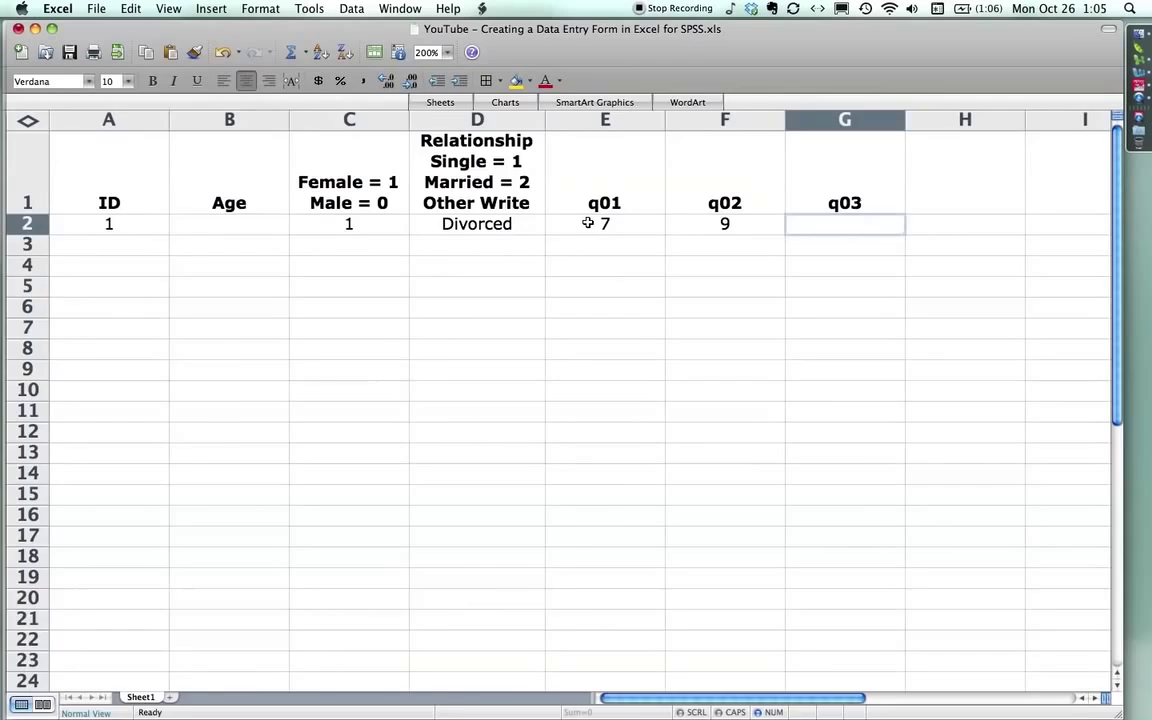
key(super+Tab)
key(super+Tab)
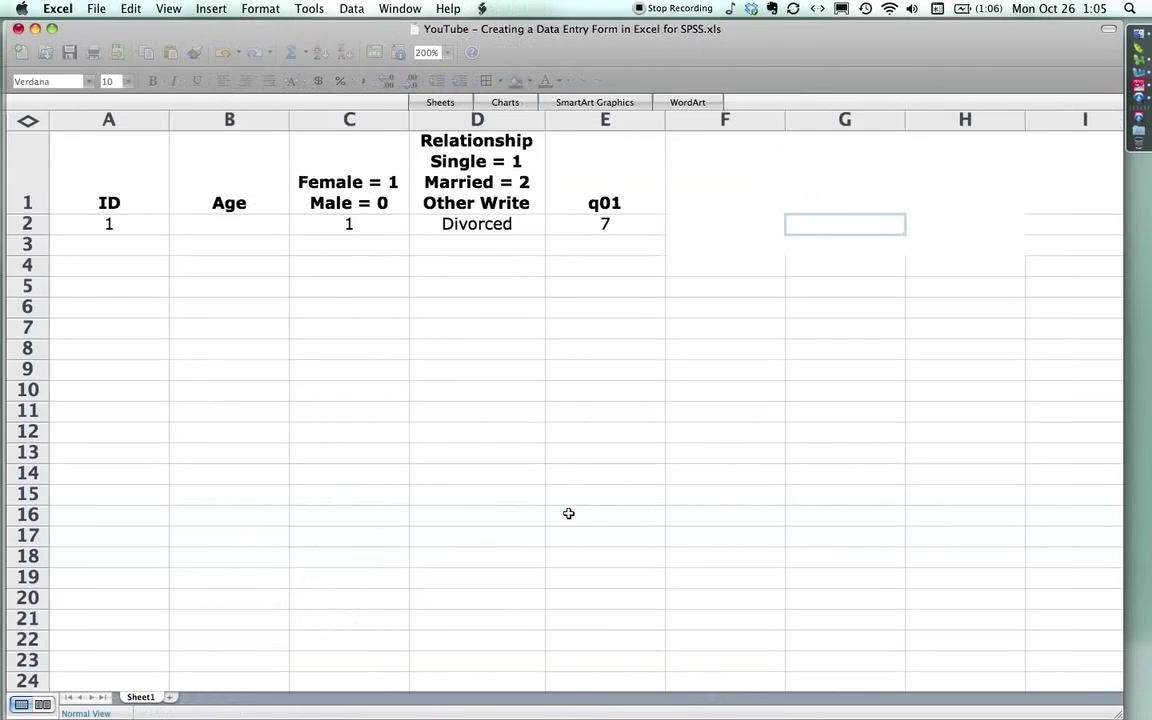
text(2)
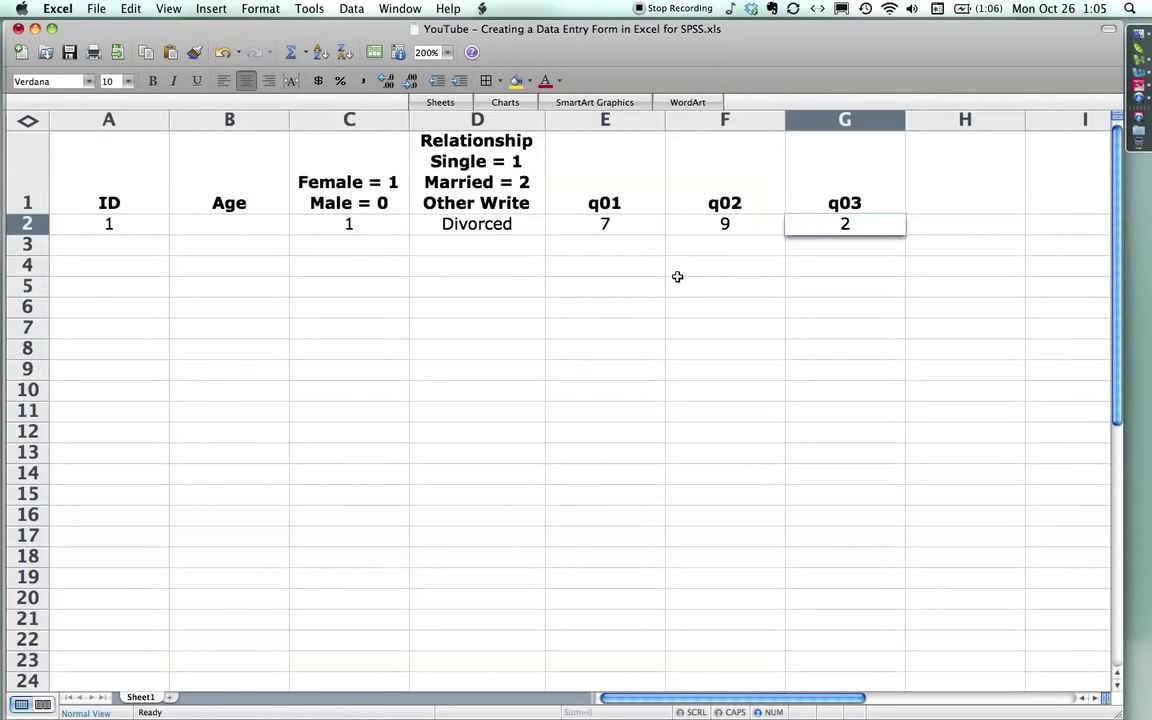
key(Return)
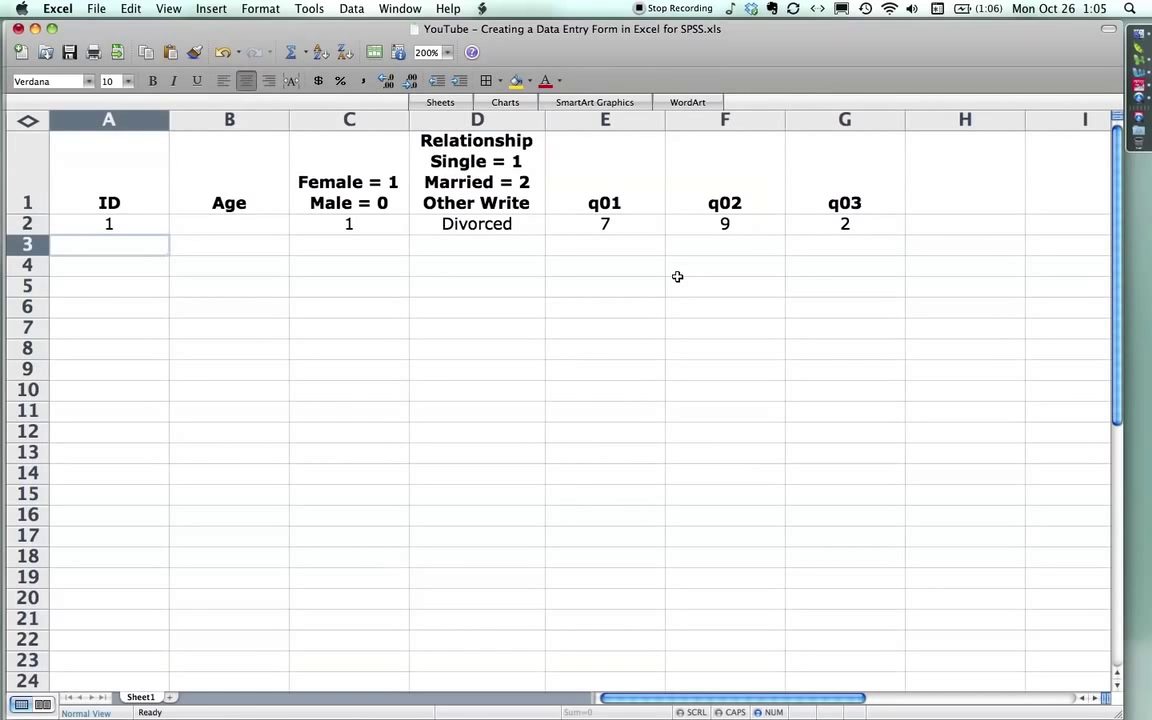